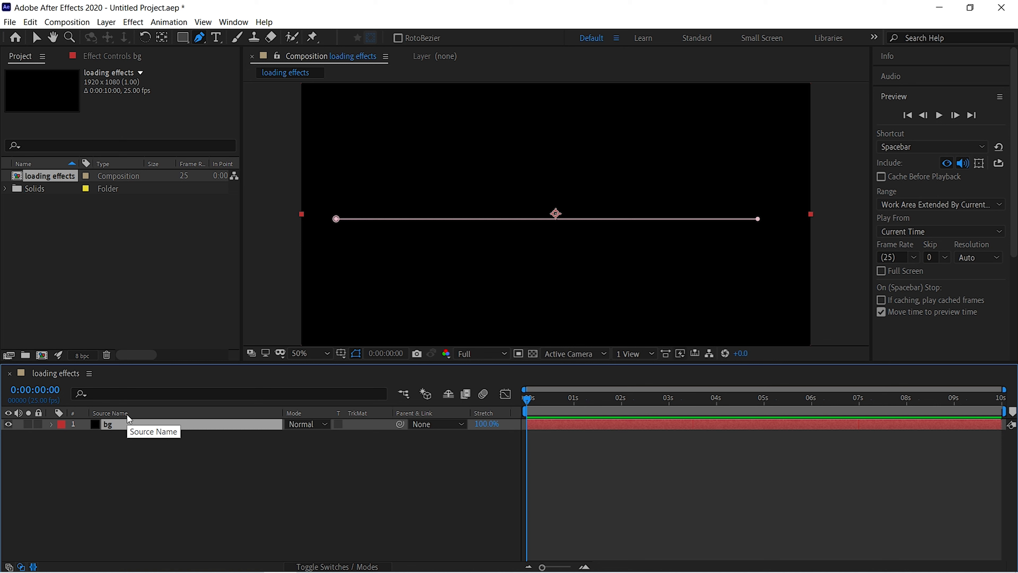
Apply the Stroke effect to the bg layer and show its effect settings.
{"action": "key", "text": "ctrl+space"}
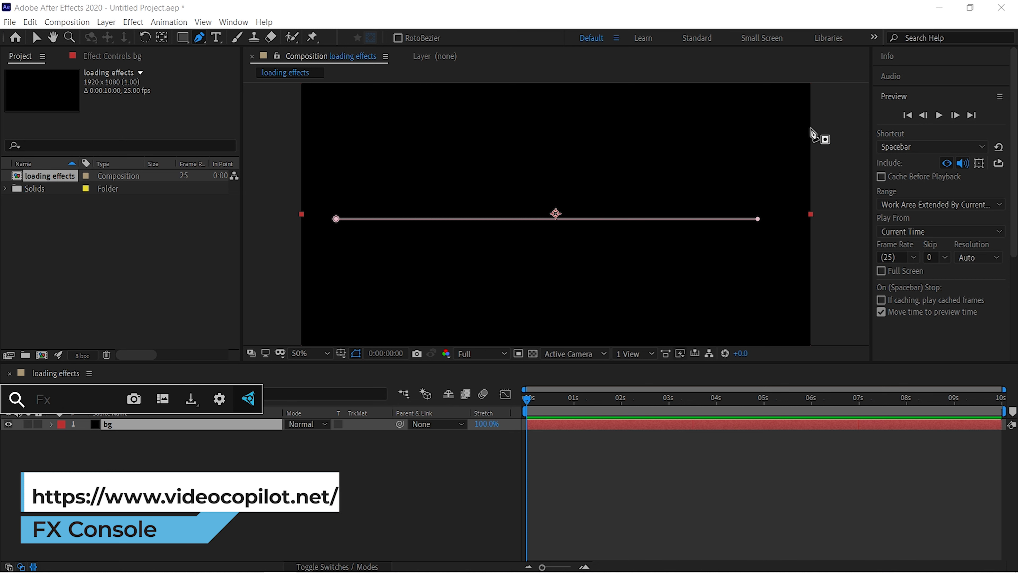
{"action": "scroll", "coordinate": [922, 224], "scroll_direction": "down", "scroll_amount": 4}
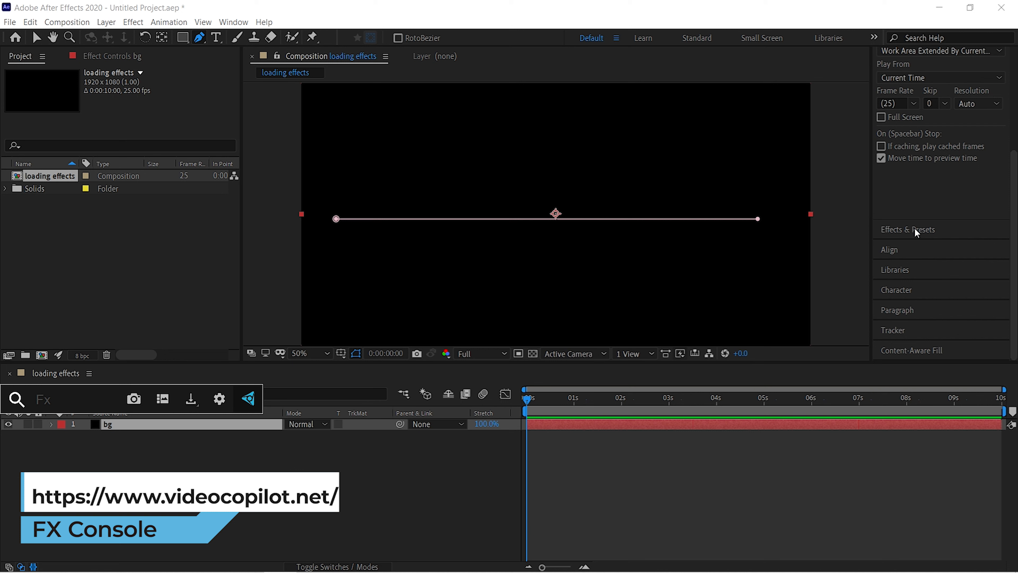
{"action": "left_click", "coordinate": [917, 230]}
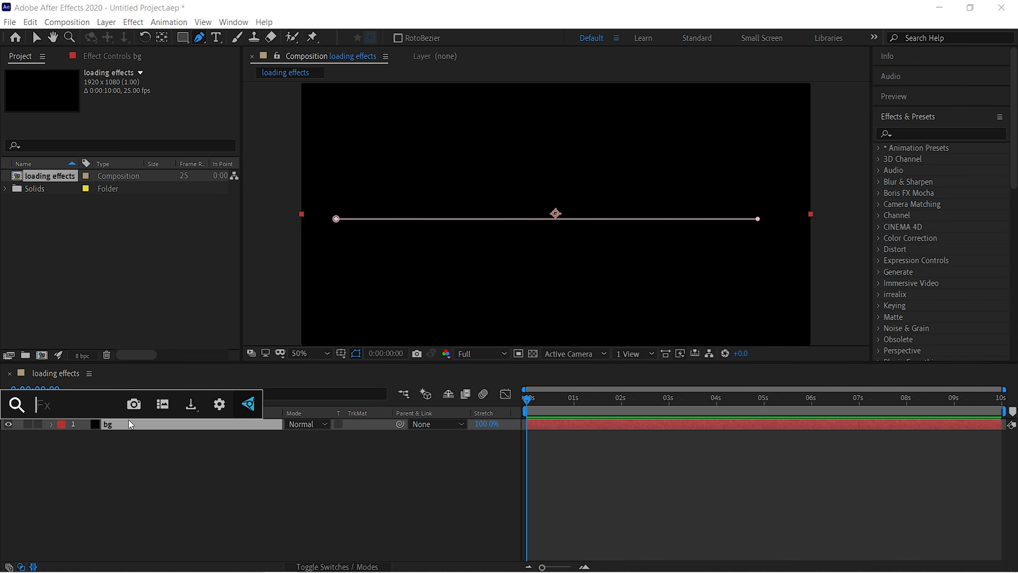
{"action": "type", "text": "stroke"}
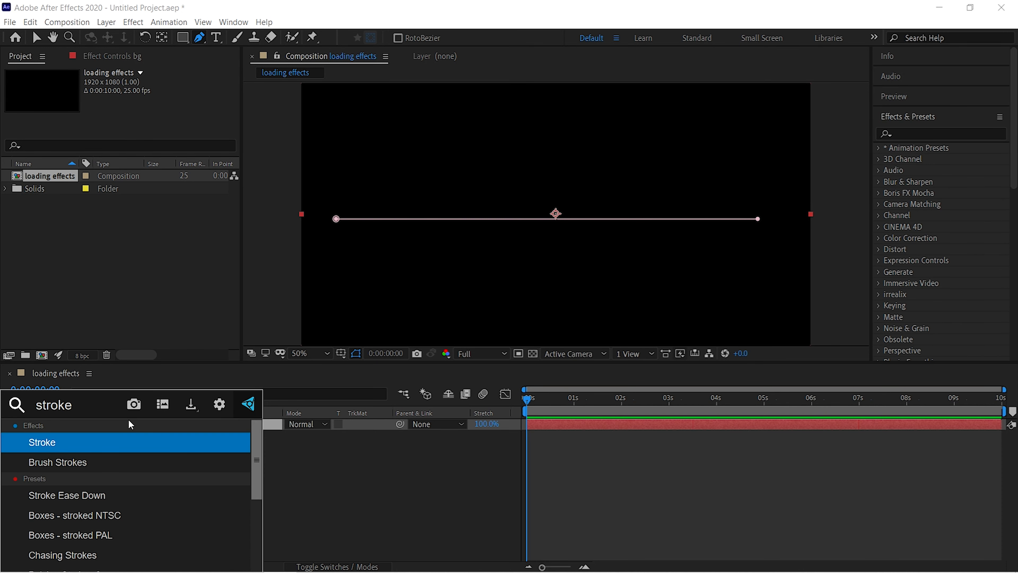
{"action": "key", "text": "Return"}
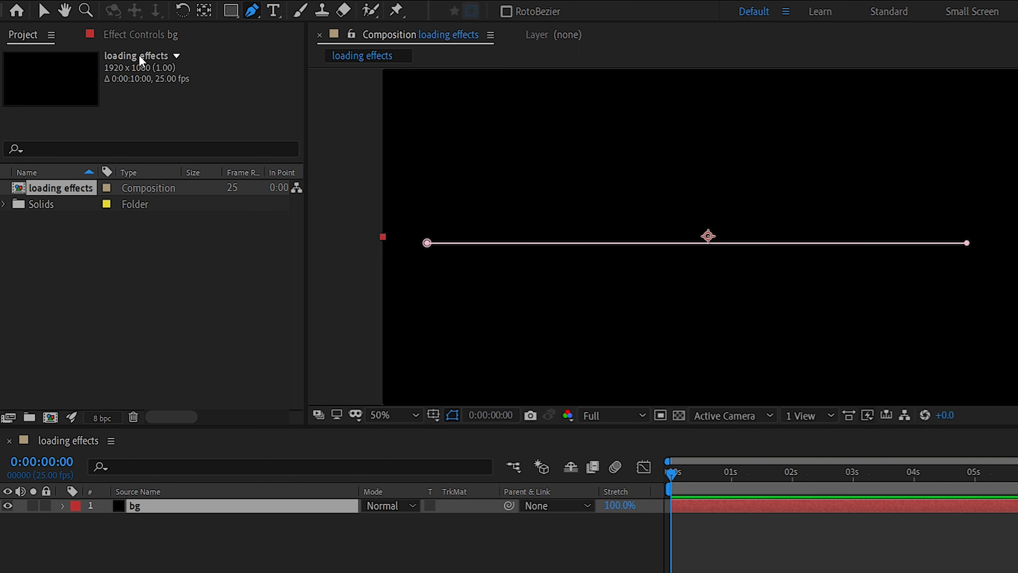
{"action": "left_click", "coordinate": [138, 36]}
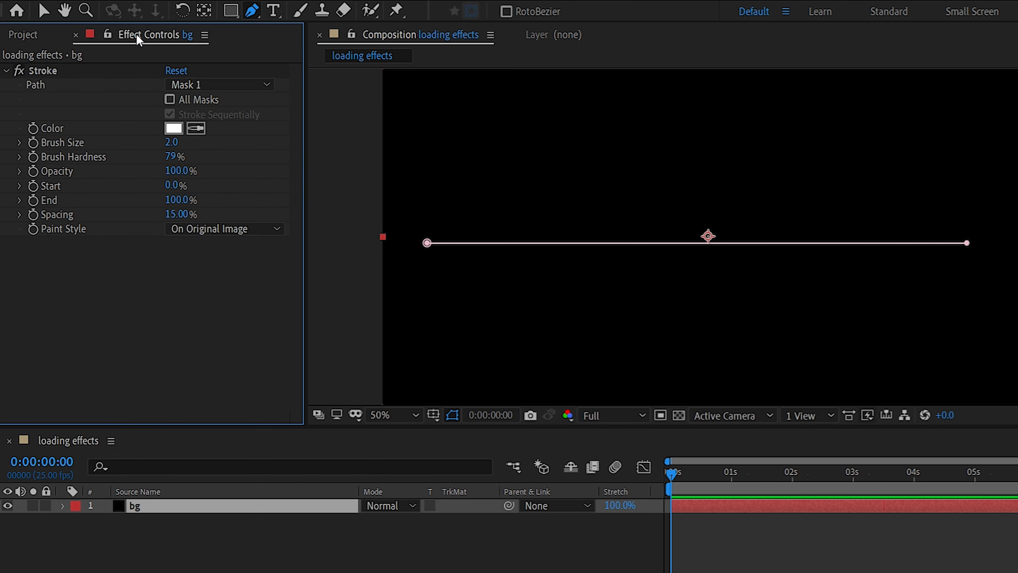
Set the Stroke effect's color on the bg layer to dark grey 373535.
{"action": "left_click", "coordinate": [173, 128]}
{"action": "left_click", "coordinate": [597, 473]}
{"action": "left_click_drag", "start_coordinate": [597, 472], "coordinate": [589, 488]}
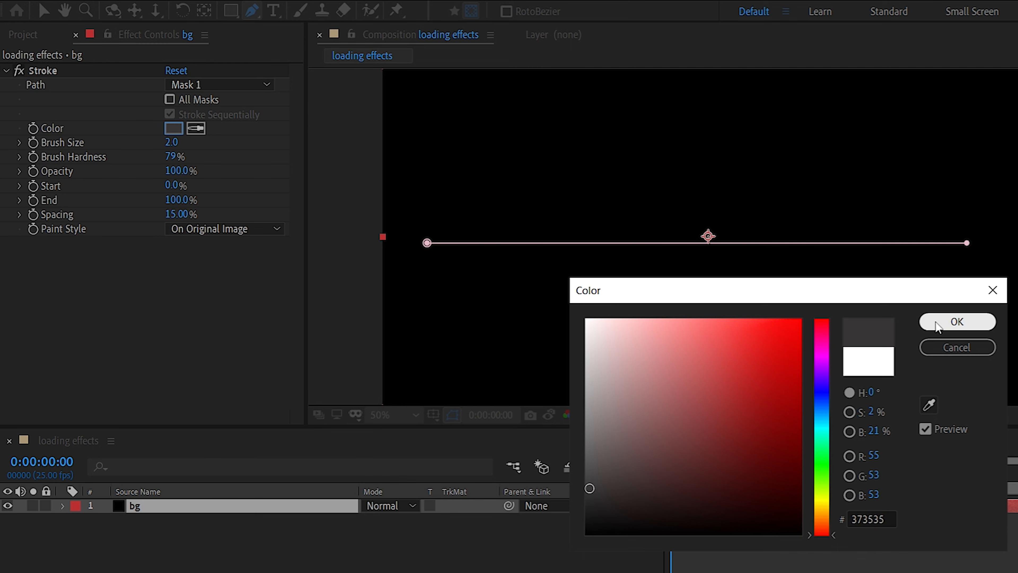
{"action": "left_click", "coordinate": [956, 321]}
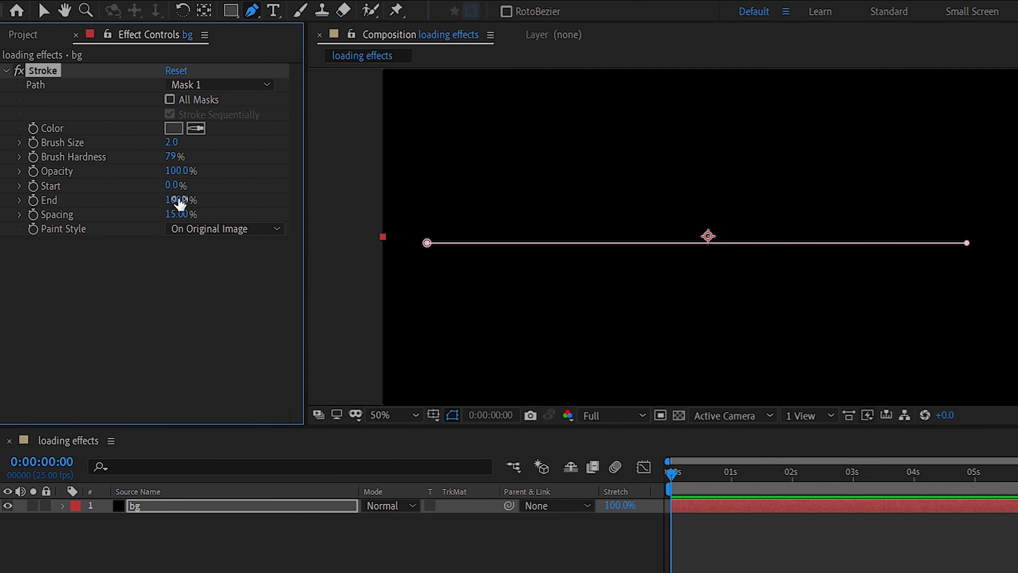
Set the stroke's Brush Hardness to 0% and its Brush Size to 24.
{"action": "left_click", "coordinate": [168, 157]}
{"action": "type", "text": "0"}
{"action": "left_click", "coordinate": [161, 270]}
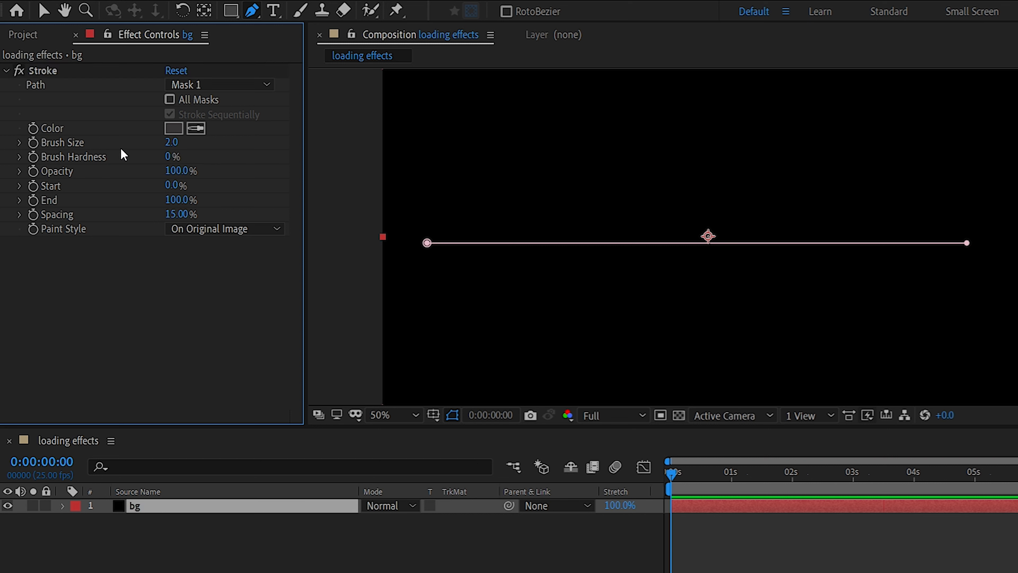
{"action": "left_click", "coordinate": [170, 142]}
{"action": "type", "text": "24"}
{"action": "key", "text": "Return"}
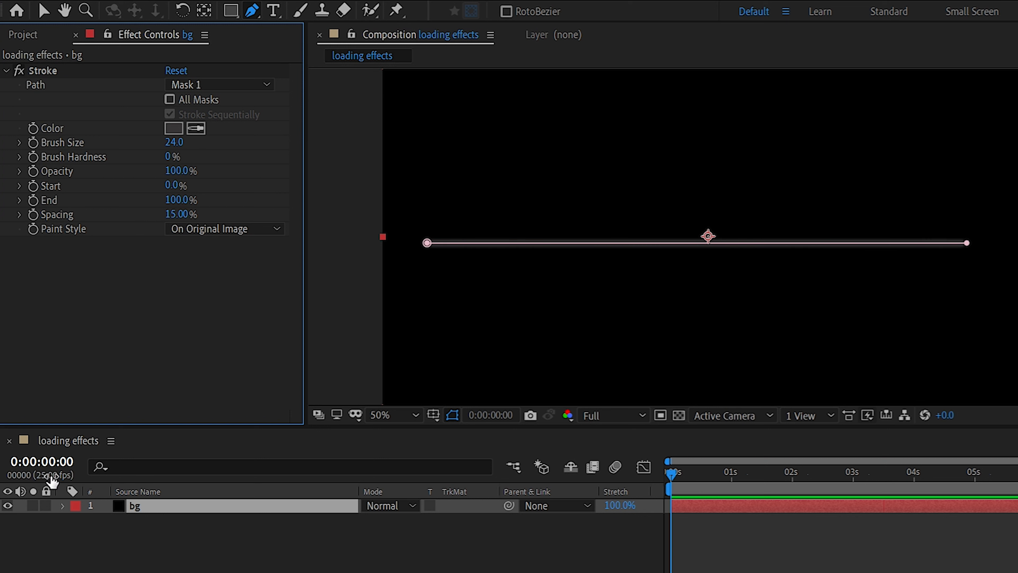
Duplicate the bg layer and rename the copy bg 2.
{"action": "left_click", "coordinate": [178, 504]}
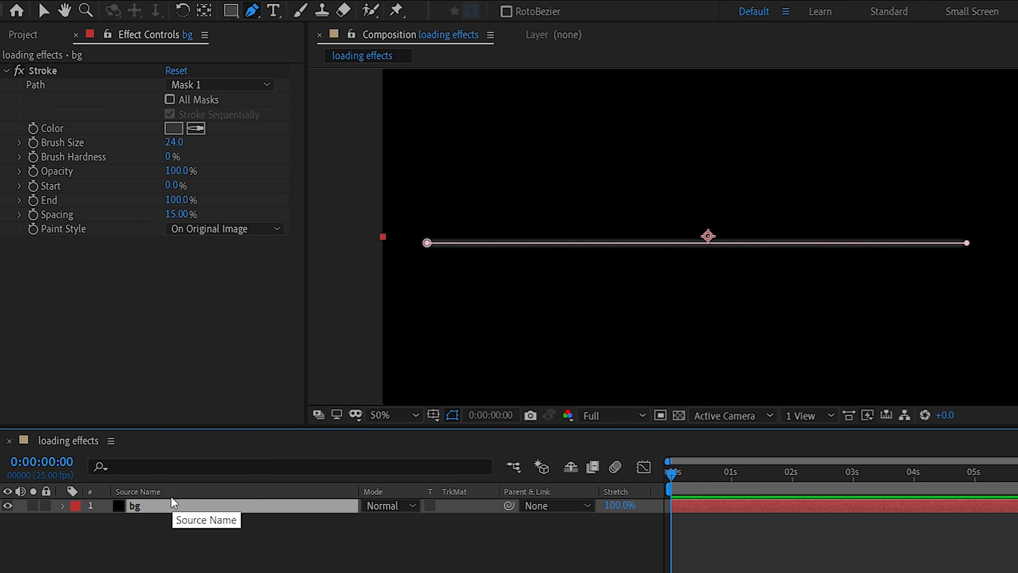
{"action": "key", "text": "ctrl+d"}
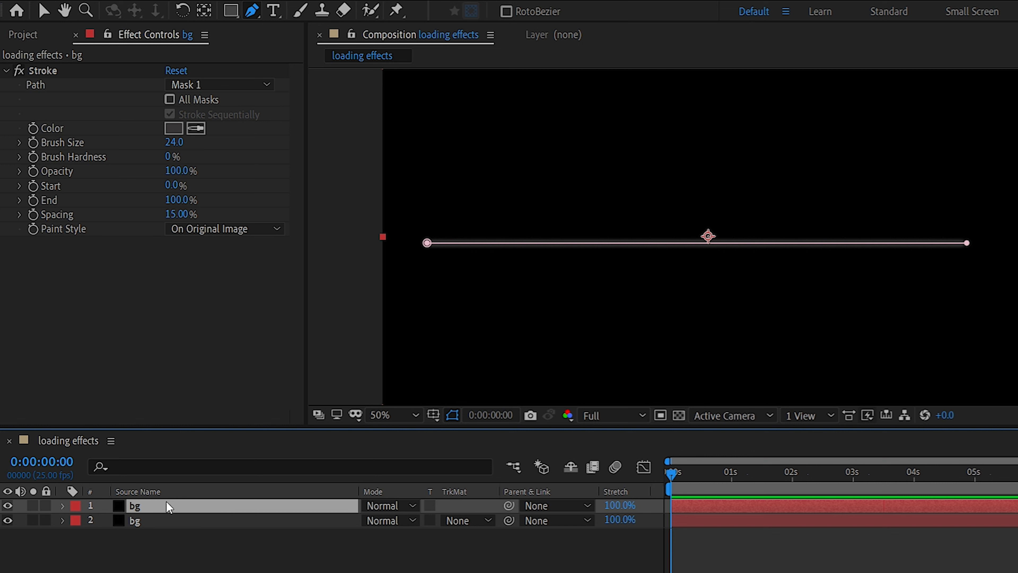
{"action": "key", "text": "Return"}
{"action": "type", "text": "bg"}
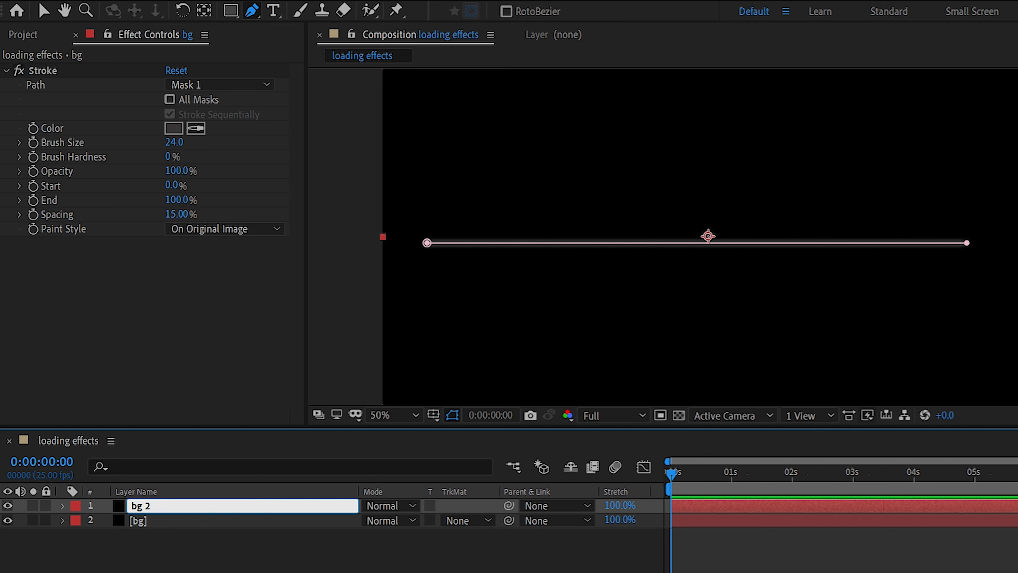
{"action": "type", "text": " 2"}
{"action": "key", "text": "Return"}
Change the stroke color of the bg 2 layer to a bright blue with a hue of 197°.
{"action": "left_click", "coordinate": [173, 128]}
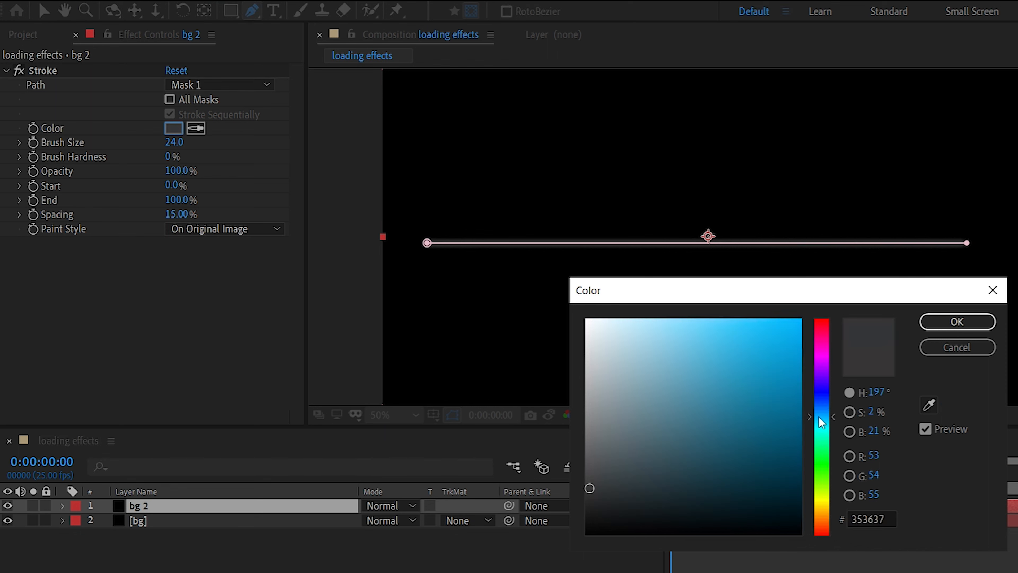
{"action": "left_click", "coordinate": [756, 359]}
{"action": "left_click", "coordinate": [938, 326]}
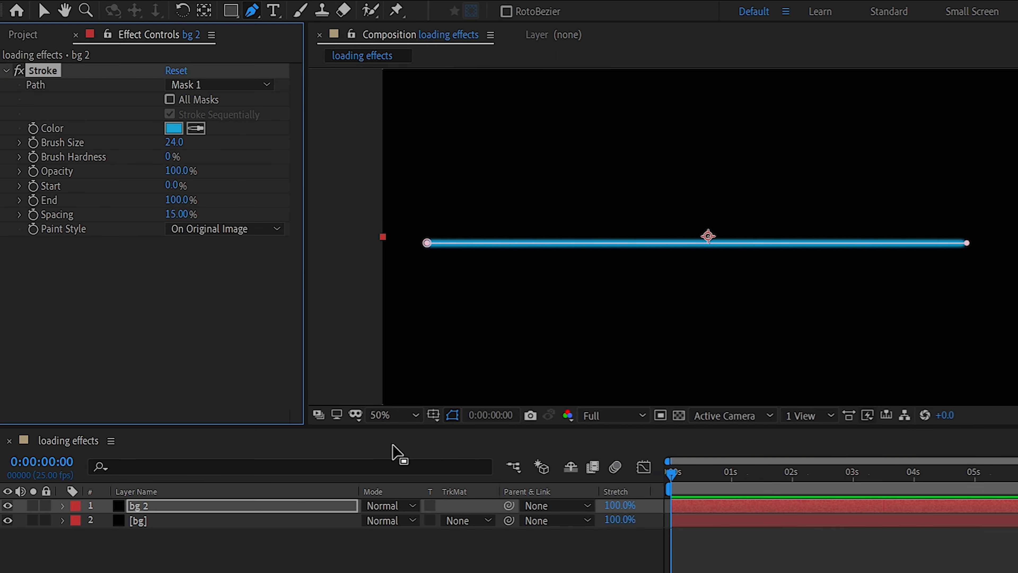
Set the blending mode of the bg 2 layer to Add.
{"action": "left_click", "coordinate": [177, 505]}
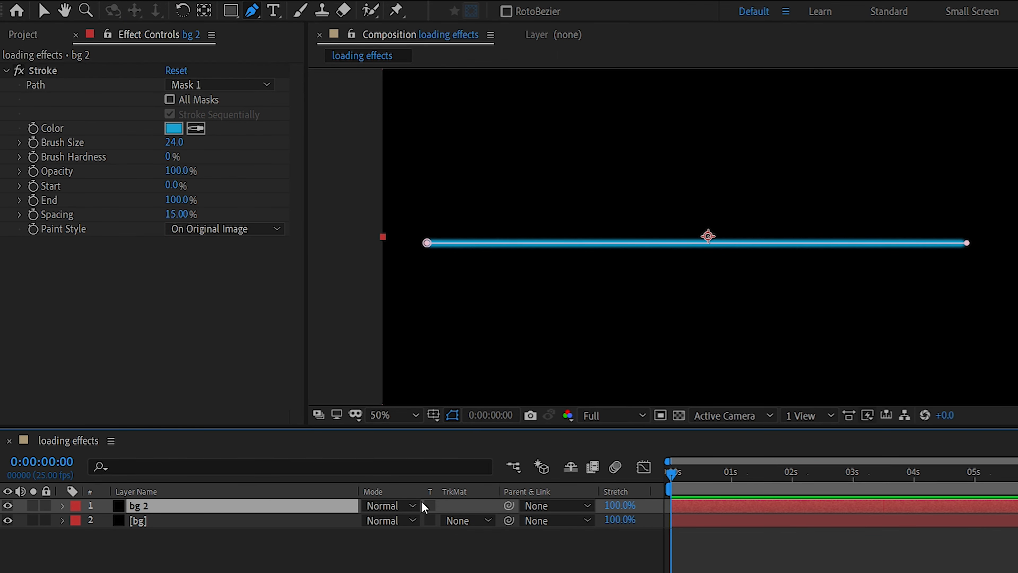
{"action": "left_click", "coordinate": [394, 505]}
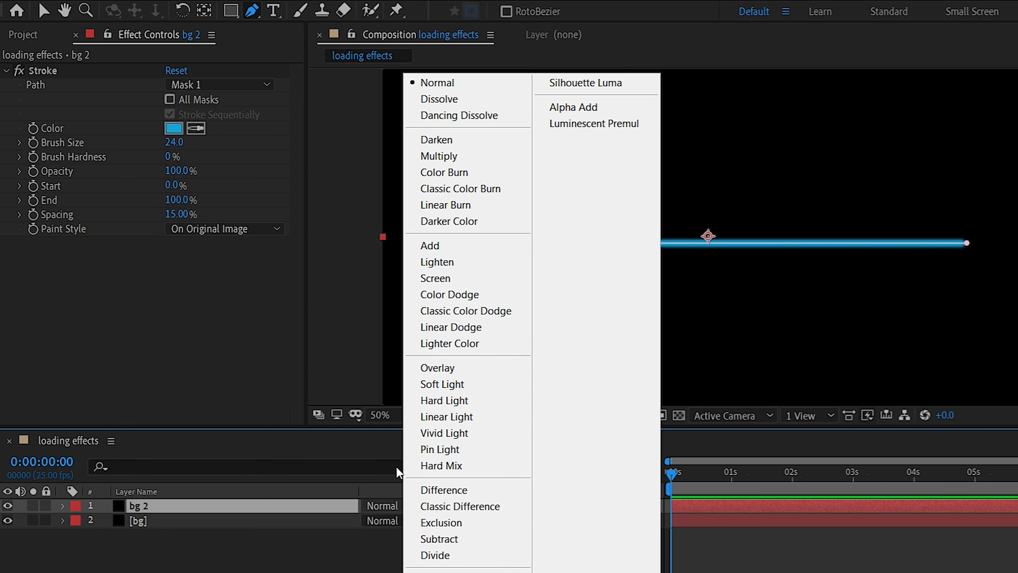
{"action": "left_click", "coordinate": [438, 245]}
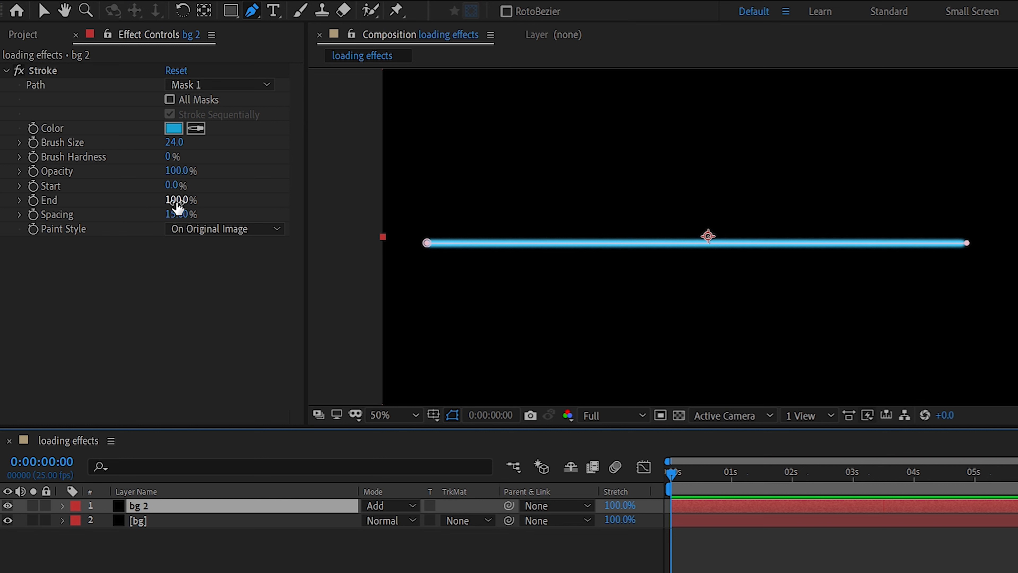
{"action": "mouse_move", "coordinate": [177, 207]}
{"action": "left_mouse_down"}
{"action": "mouse_move", "coordinate": [97, 205]}
{"action": "mouse_move", "coordinate": [320, 209]}
{"action": "left_mouse_up"}
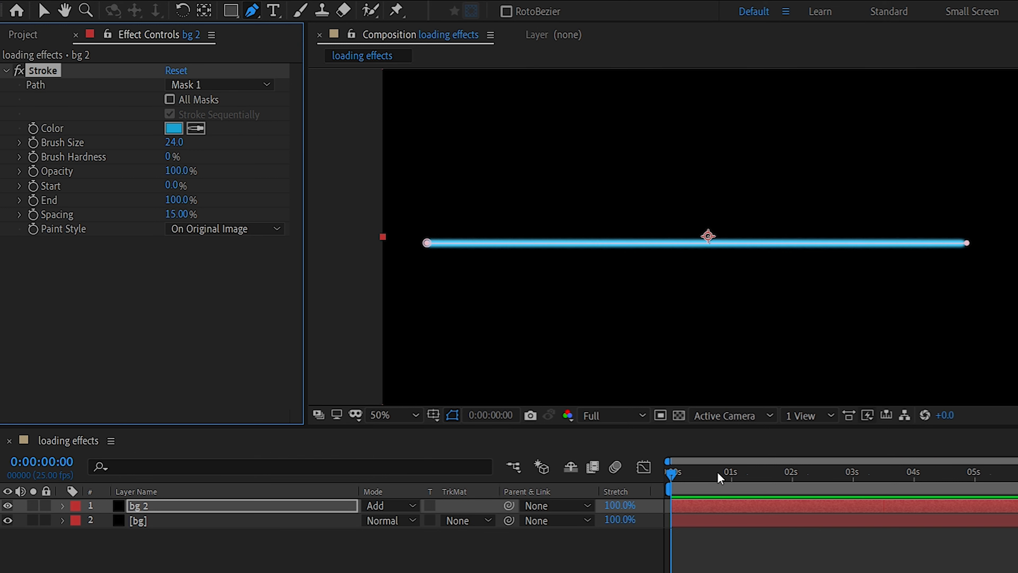
{"action": "left_click", "coordinate": [717, 475]}
{"action": "left_click_drag", "start_coordinate": [717, 475], "coordinate": [673, 475]}
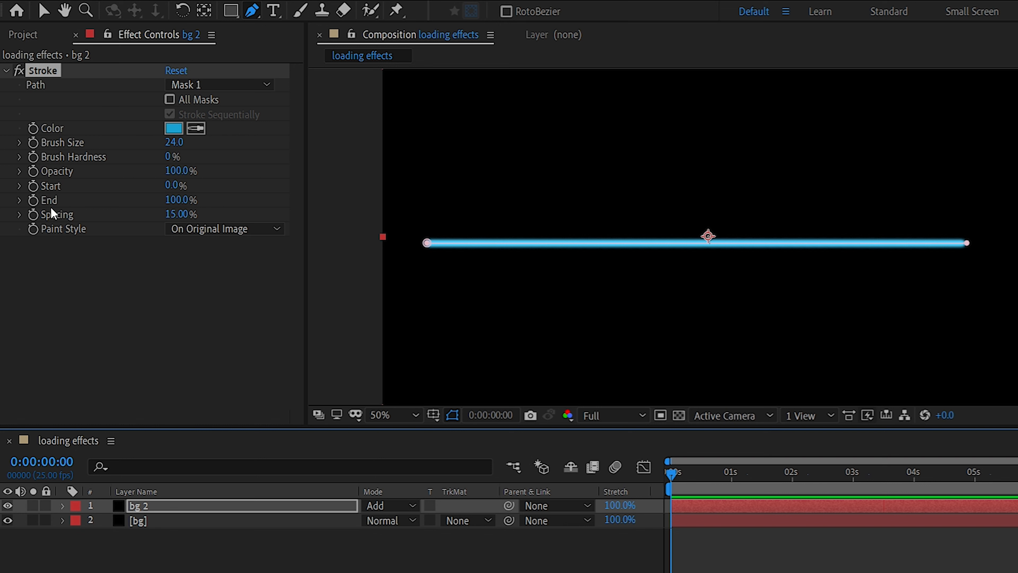
Enable keyframing for the bg 2 stroke's End value and set it to 0% at 0:00:00:00.
{"action": "left_click", "coordinate": [33, 200]}
{"action": "left_click", "coordinate": [170, 198]}
{"action": "type", "text": "0"}
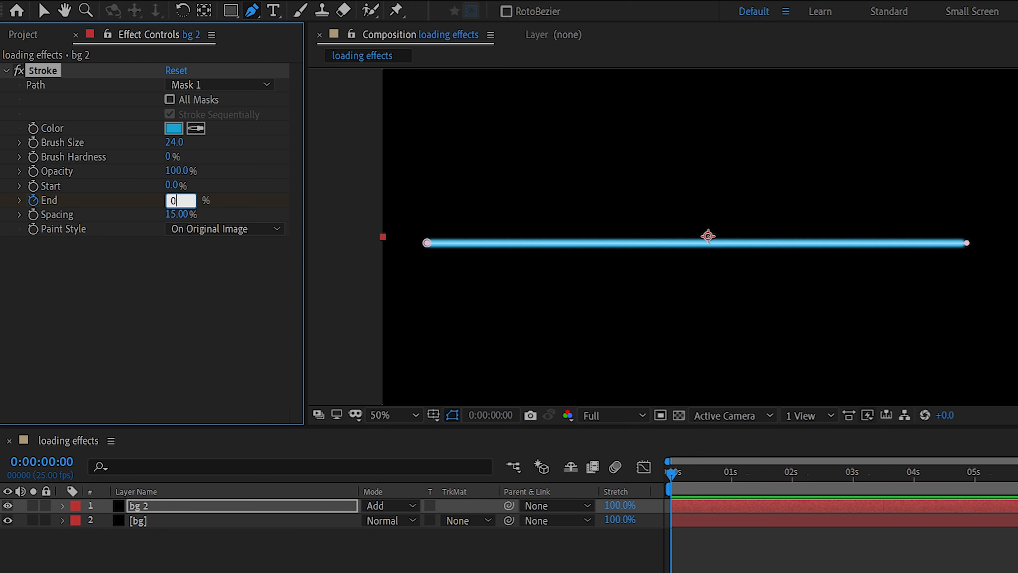
{"action": "left_click", "coordinate": [176, 299]}
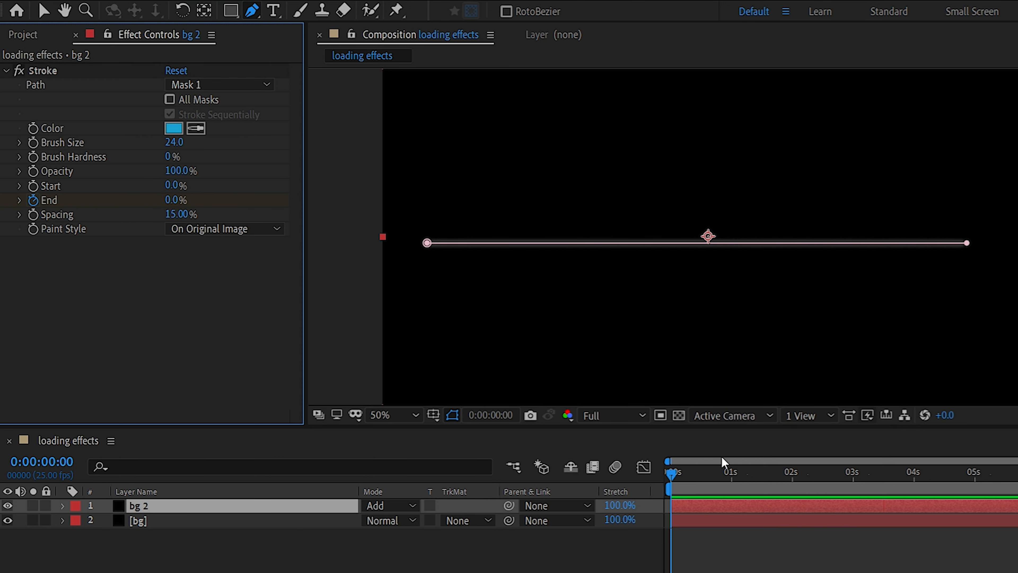
Add an End keyframe of 100% for the bg 2 stroke at 0:00:05:05.
{"action": "left_click", "coordinate": [988, 474]}
{"action": "left_click", "coordinate": [177, 201]}
{"action": "type", "text": "1"}
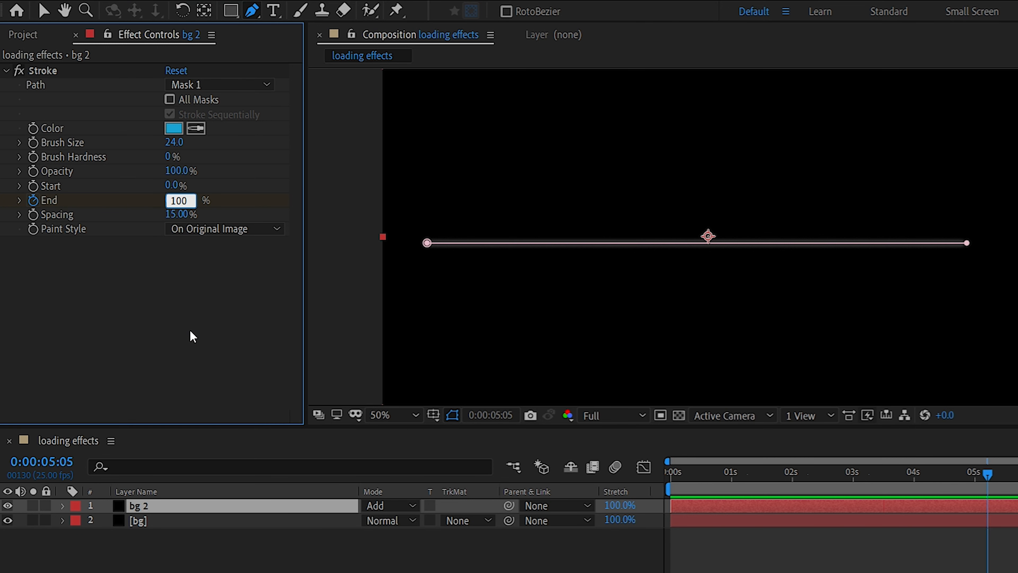
{"action": "key", "text": "Return"}
Preview the loading bar animation from the first frame and return the playhead to the start.
{"action": "left_click_drag", "start_coordinate": [989, 473], "coordinate": [520, 422]}
{"action": "key", "text": "space"}
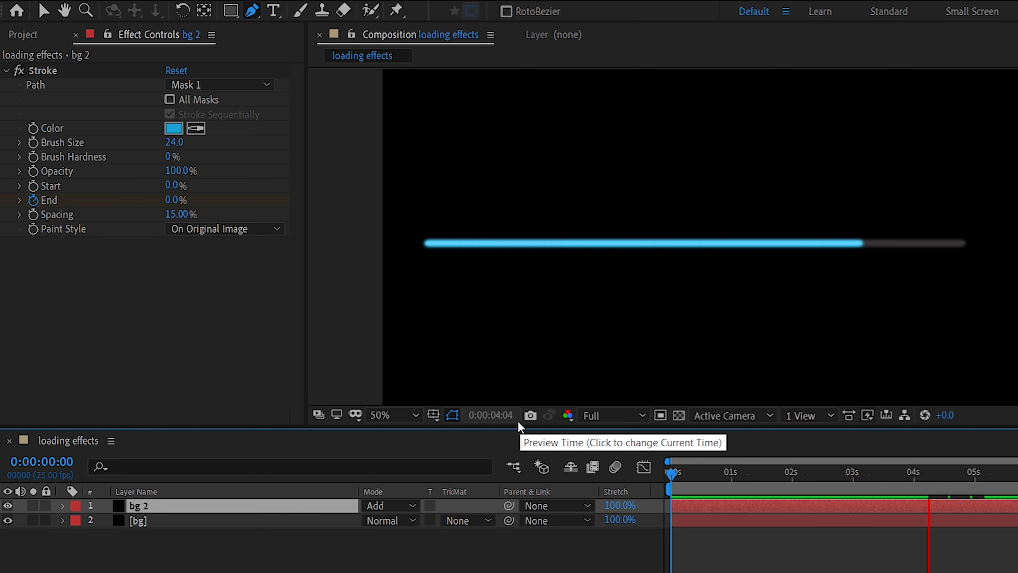
{"action": "left_click", "coordinate": [1002, 474]}
{"action": "mouse_move", "coordinate": [1002, 478]}
{"action": "left_mouse_down"}
{"action": "mouse_move", "coordinate": [727, 457]}
{"action": "mouse_move", "coordinate": [644, 466]}
{"action": "left_mouse_up"}
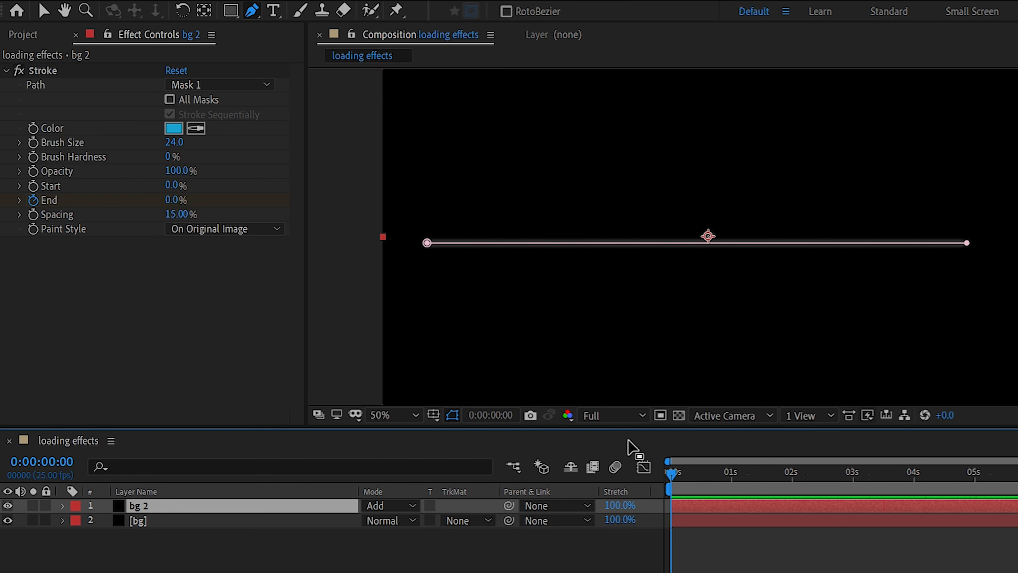
Add a text layer reading LOADING and place it just above the middle of the loading bar.
{"action": "right_click", "coordinate": [239, 563]}
{"action": "mouse_move", "coordinate": [287, 401]}
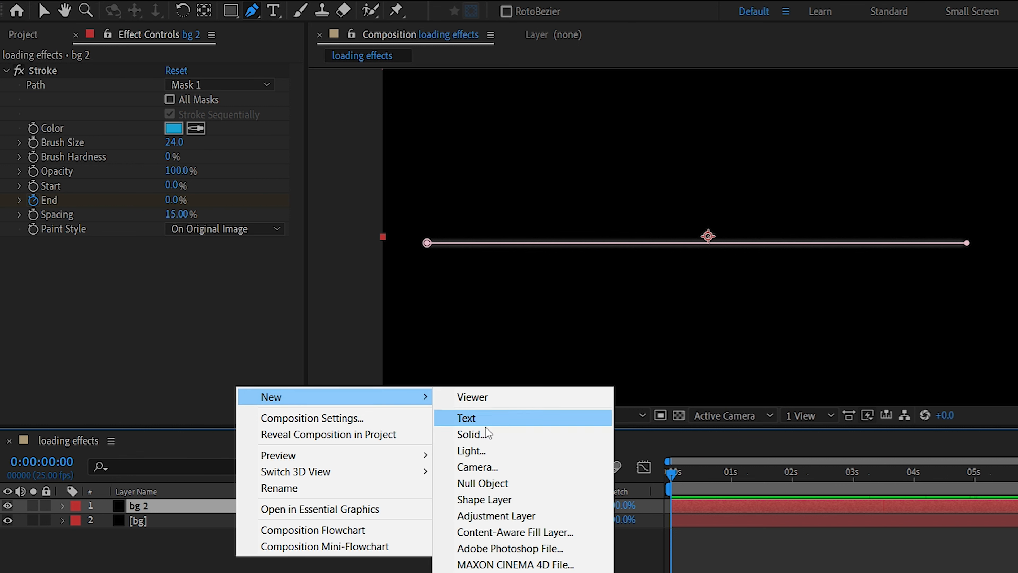
{"action": "left_click", "coordinate": [530, 418]}
{"action": "type", "text": "LOADING"}
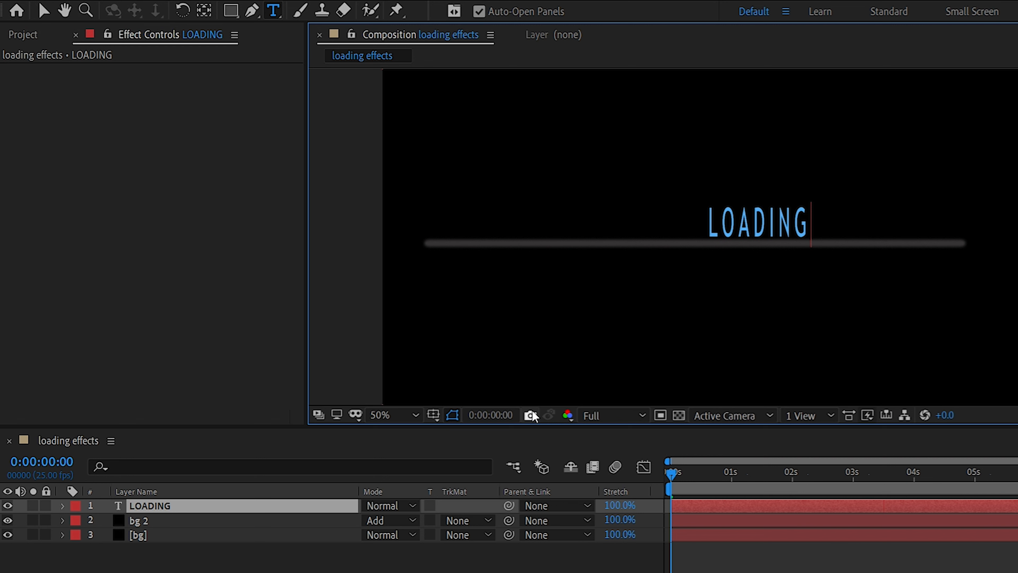
{"action": "left_click", "coordinate": [43, 11]}
{"action": "left_click_drag", "start_coordinate": [791, 218], "coordinate": [760, 203]}
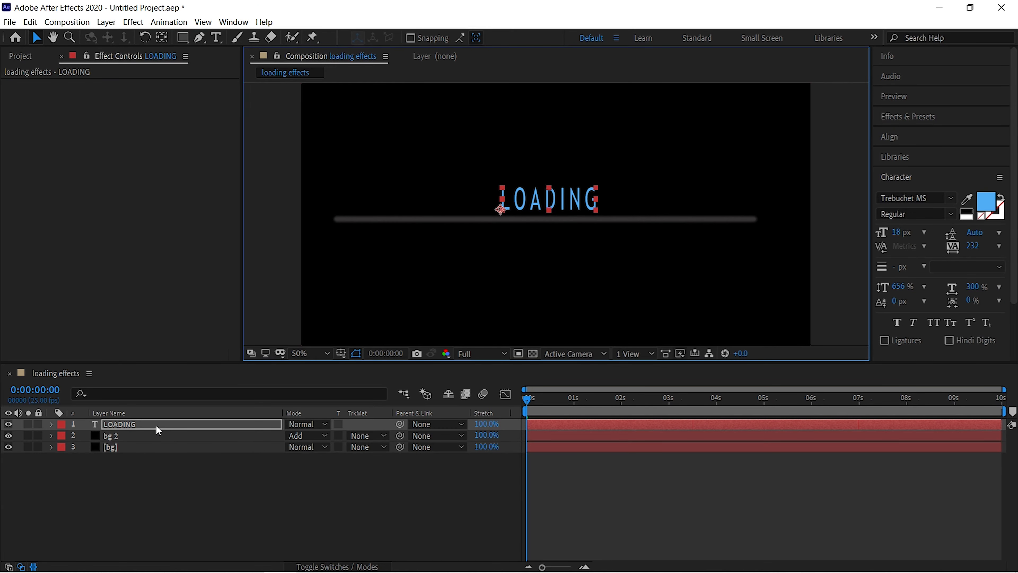
Apply the Glow effect to the LOADING text layer.
{"action": "left_click", "coordinate": [156, 424]}
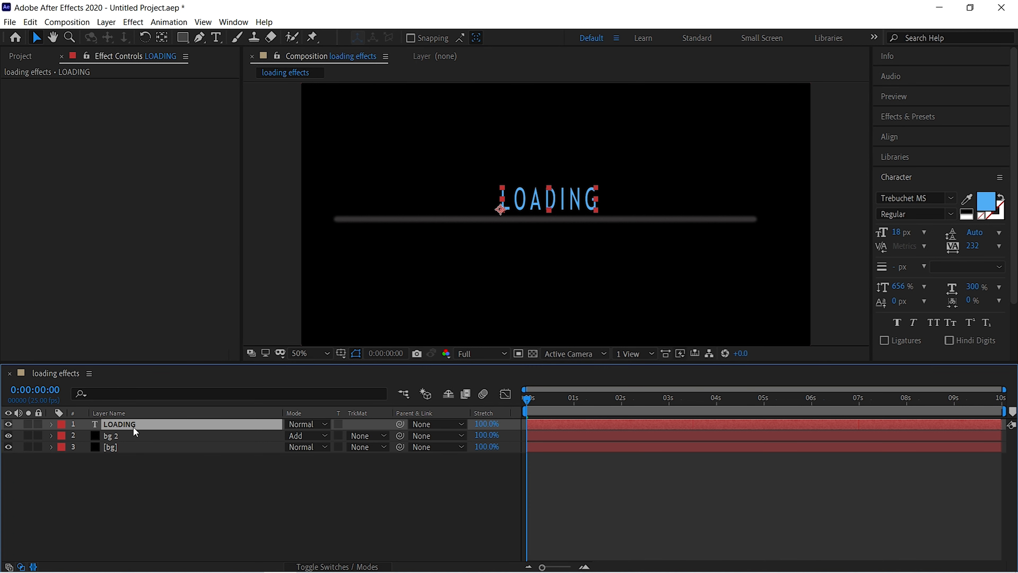
{"action": "key", "text": "ctrl+space"}
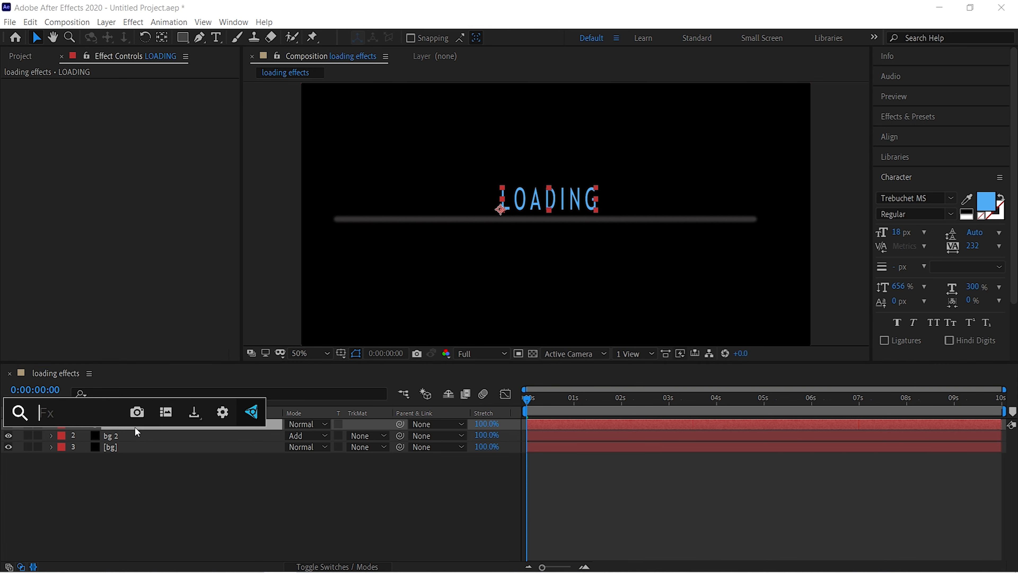
{"action": "type", "text": "glow"}
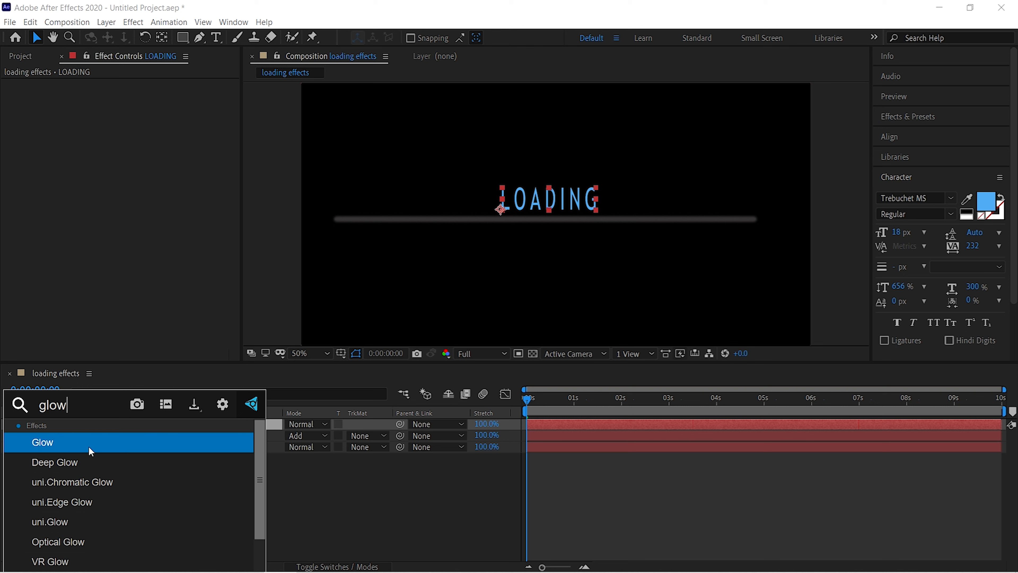
{"action": "scroll", "coordinate": [75, 518], "scroll_direction": "down", "scroll_amount": 1}
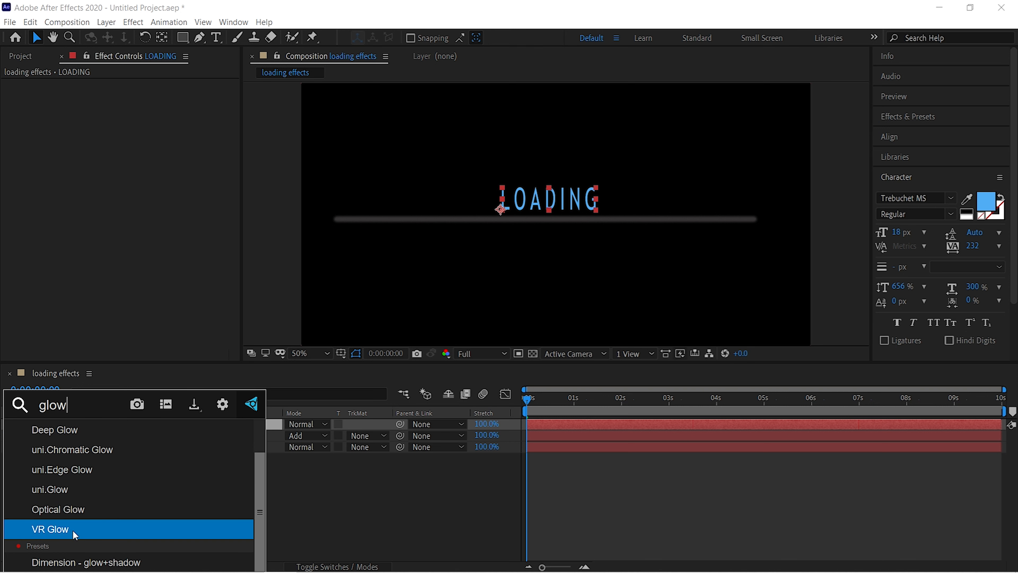
{"action": "scroll", "coordinate": [53, 447], "scroll_direction": "up", "scroll_amount": 1}
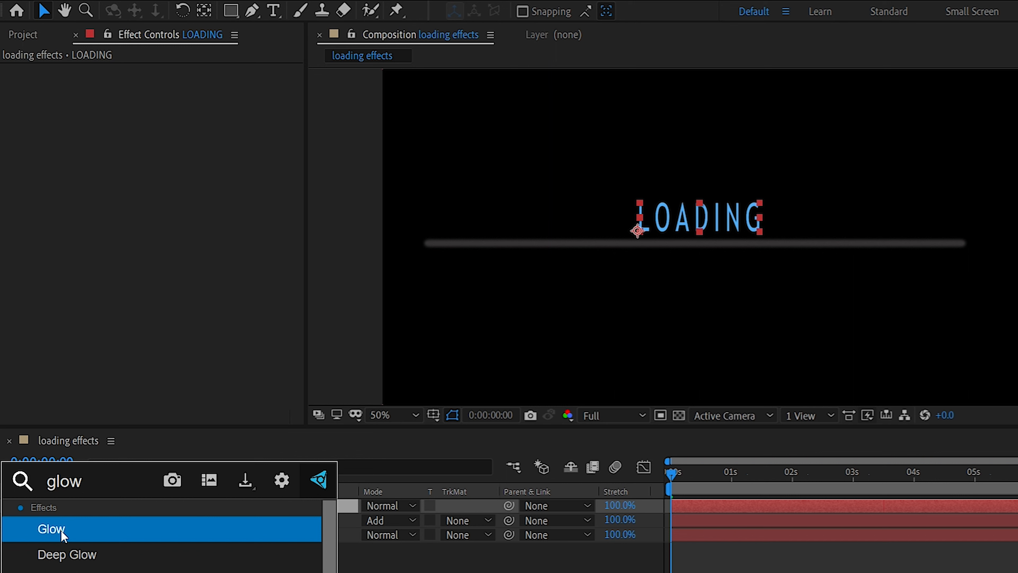
{"action": "double_click", "coordinate": [63, 530]}
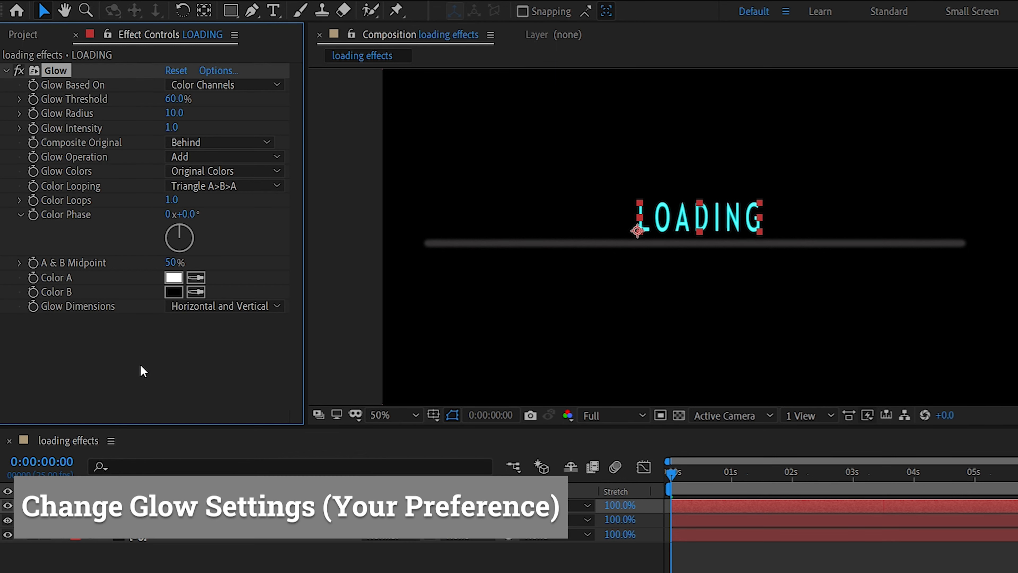
Set the LOADING text glow's Color B to blue 2993D7 and its Glow Radius to 80.
{"action": "left_click", "coordinate": [173, 295]}
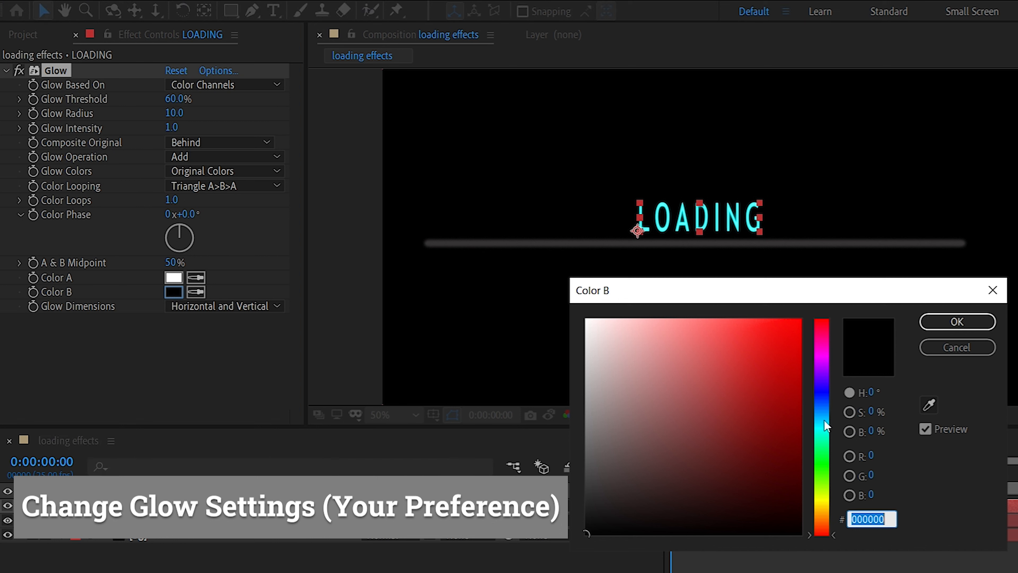
{"action": "mouse_move", "coordinate": [822, 403]}
{"action": "left_mouse_down"}
{"action": "mouse_move", "coordinate": [820, 426]}
{"action": "mouse_move", "coordinate": [822, 413]}
{"action": "left_mouse_up"}
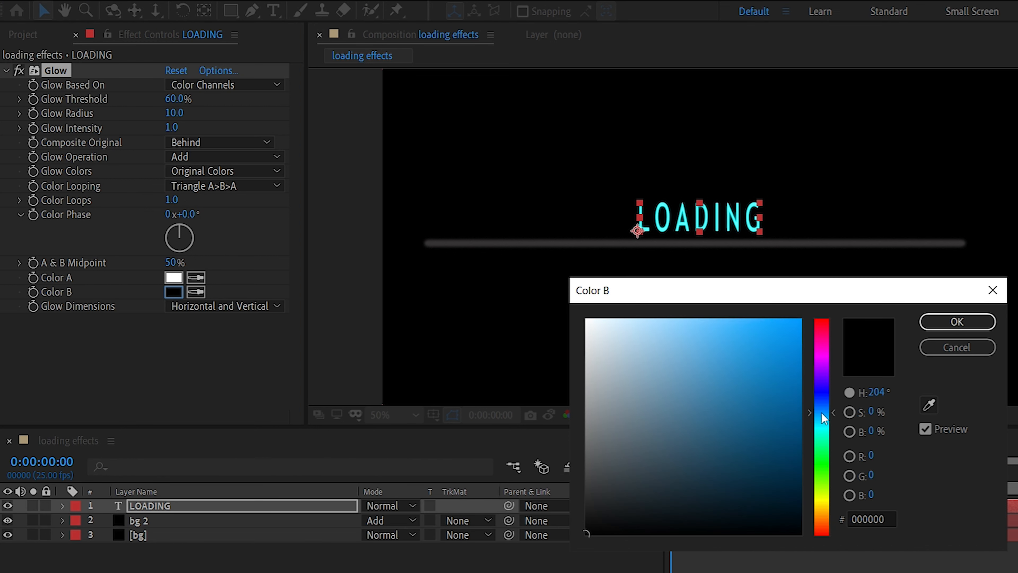
{"action": "left_click_drag", "start_coordinate": [768, 368], "coordinate": [760, 352]}
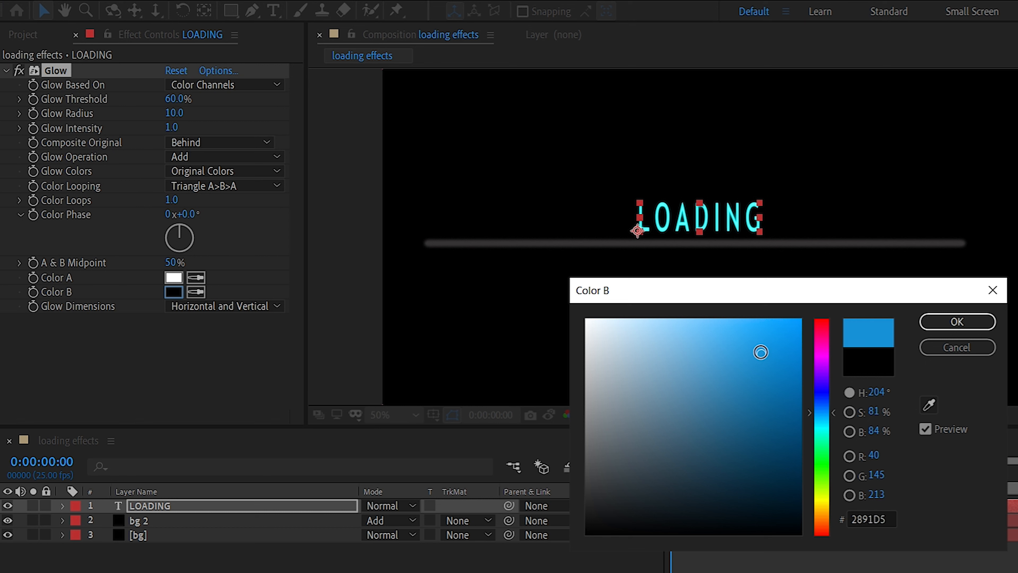
{"action": "left_click", "coordinate": [934, 322]}
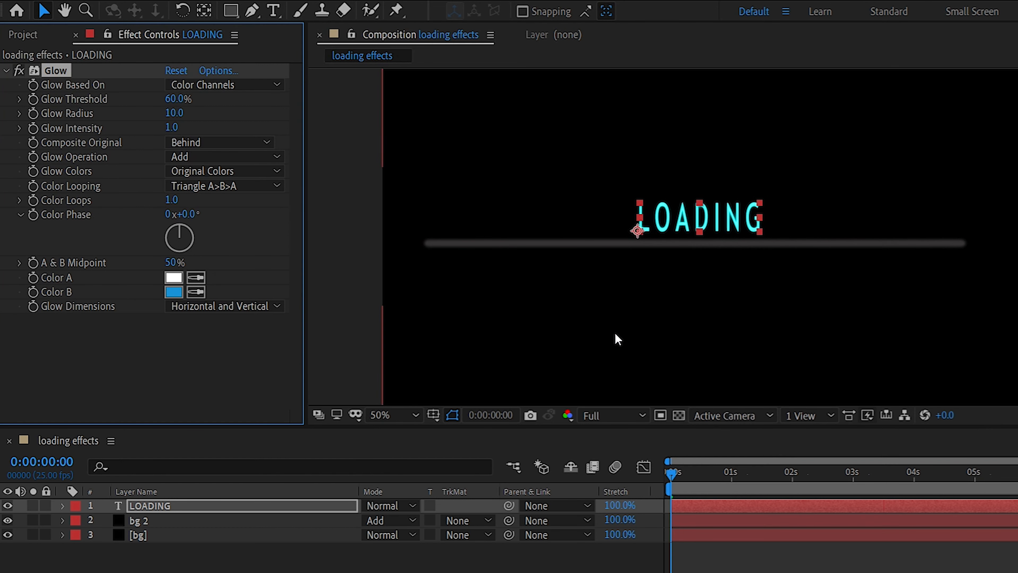
{"action": "left_click", "coordinate": [172, 112]}
{"action": "type", "text": "80"}
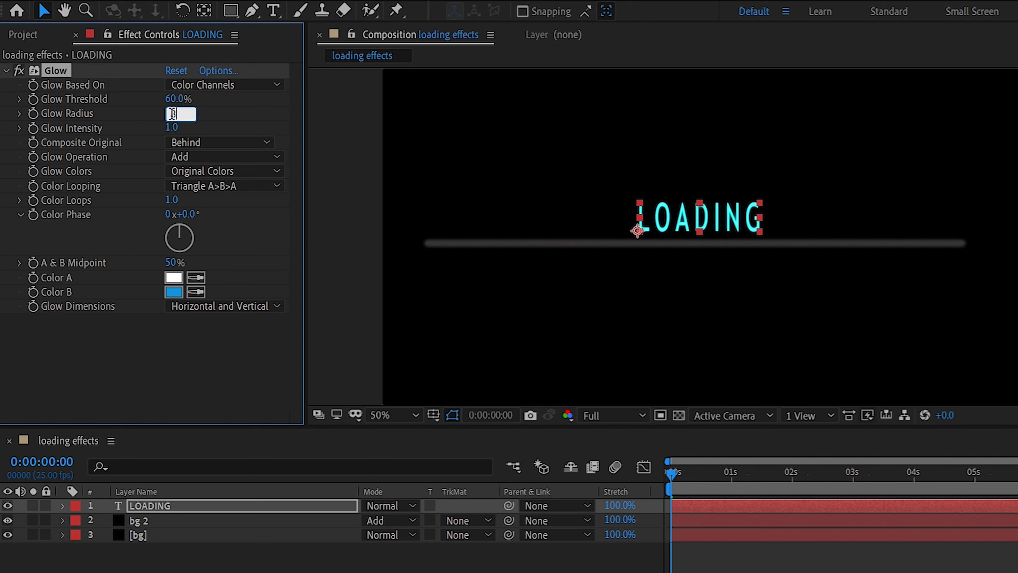
{"action": "key", "text": "Return"}
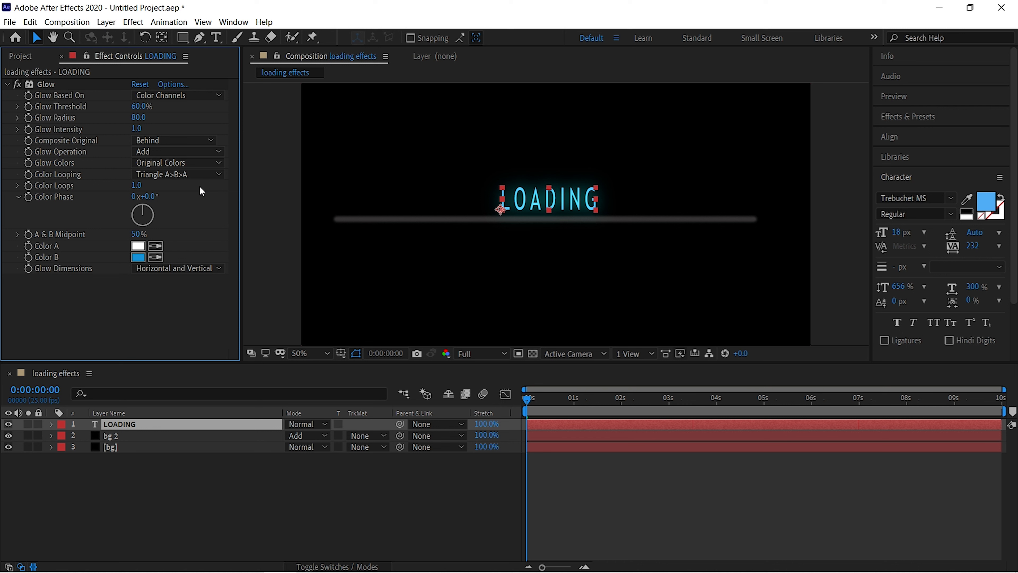
Duplicate the LOADING text layer and place the copy just below the loading bar.
{"action": "left_click", "coordinate": [130, 422]}
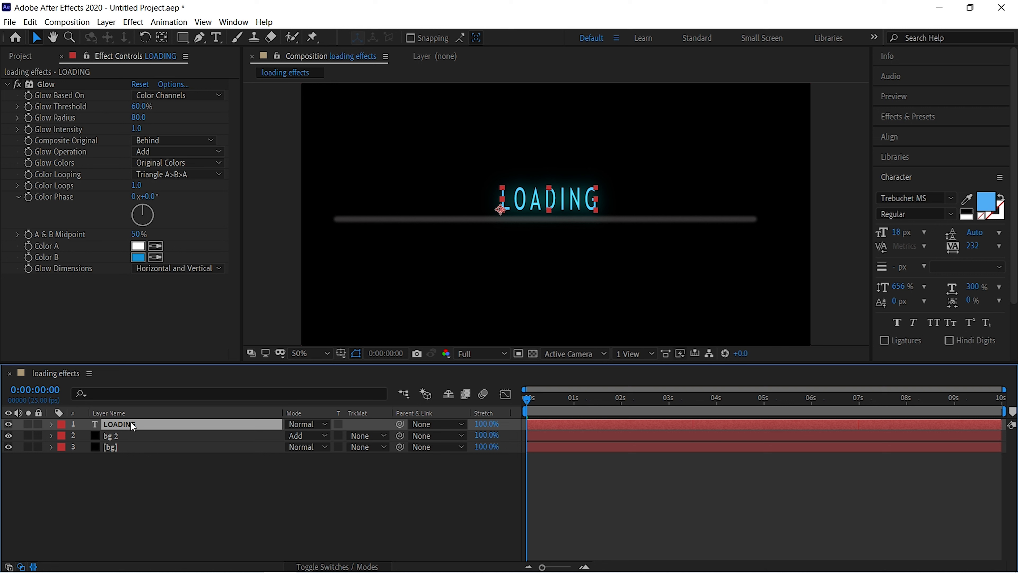
{"action": "key", "text": "ctrl+d"}
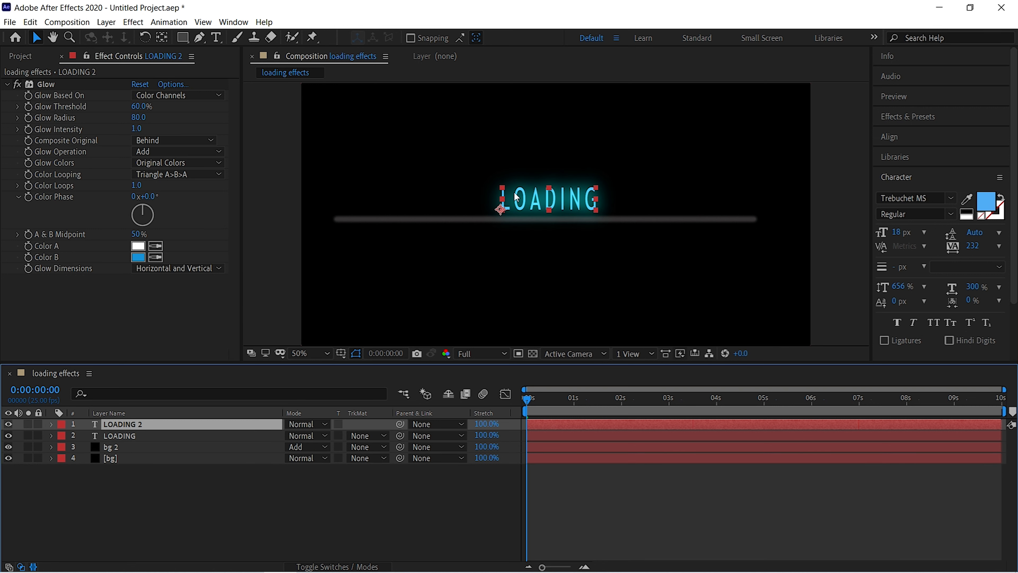
{"action": "left_click_drag", "start_coordinate": [534, 199], "coordinate": [529, 235]}
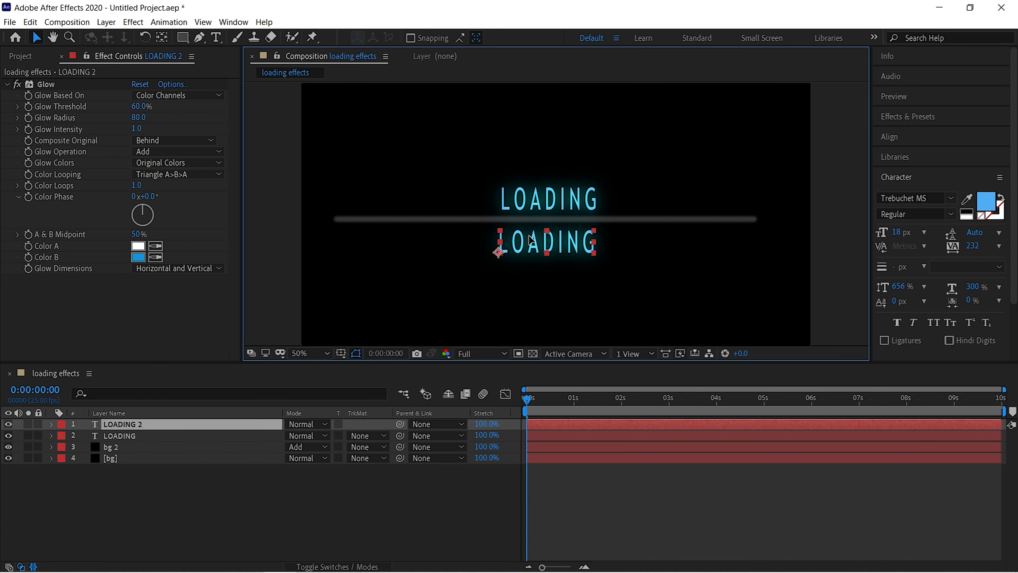
Change the duplicated text below the bar to 100 and shift it slightly right beneath LOADING.
{"action": "double_click", "coordinate": [523, 239]}
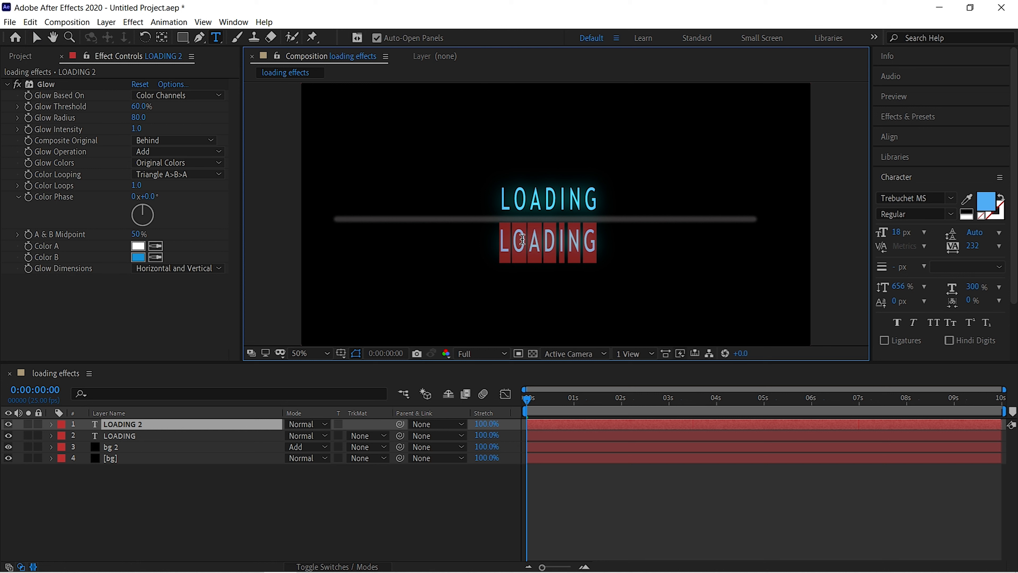
{"action": "key", "text": "BackSpace"}
{"action": "type", "text": "100"}
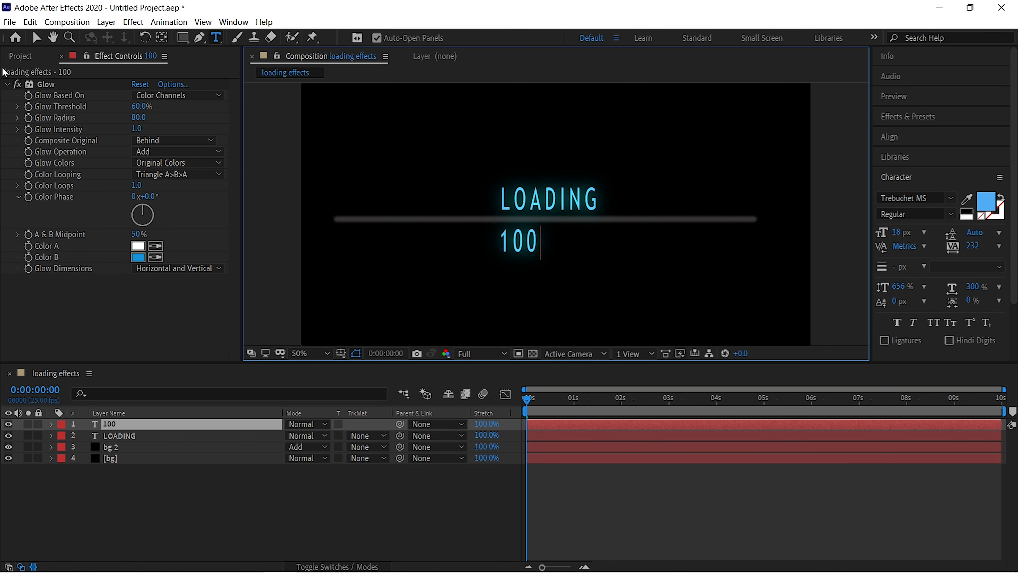
{"action": "left_click", "coordinate": [36, 38]}
{"action": "left_click_drag", "start_coordinate": [519, 243], "coordinate": [533, 243]}
Duplicate the 100 text layer, place the copy directly to its right and change its text to %.
{"action": "left_click", "coordinate": [142, 421]}
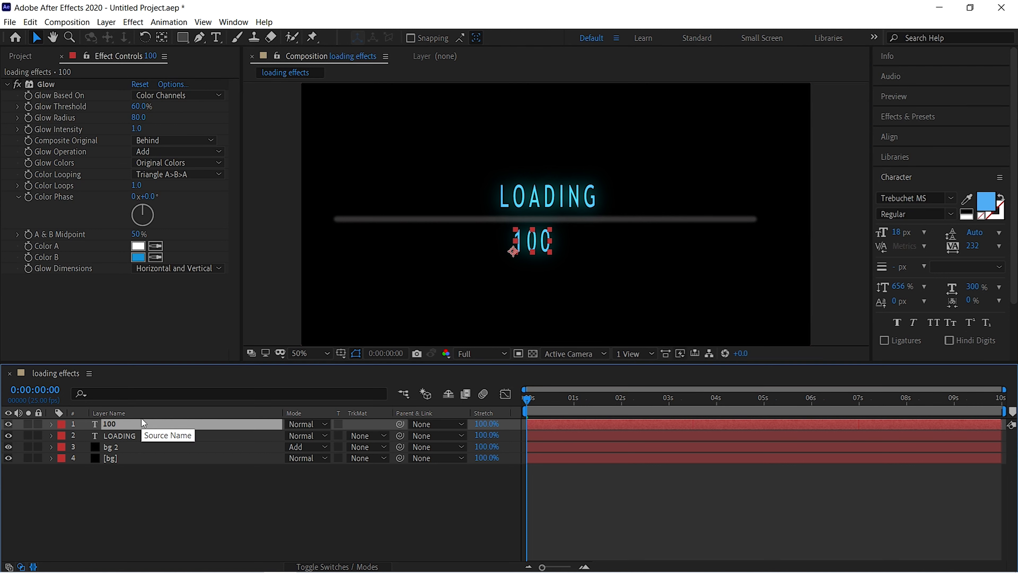
{"action": "key", "text": "ctrl+d"}
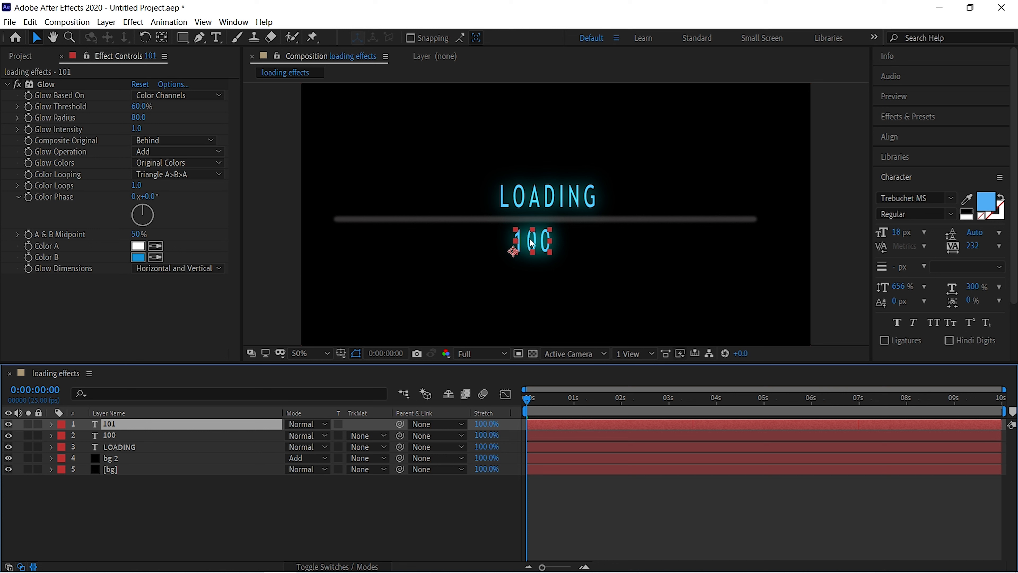
{"action": "left_click_drag", "start_coordinate": [527, 242], "coordinate": [570, 239]}
{"action": "double_click", "coordinate": [569, 240]}
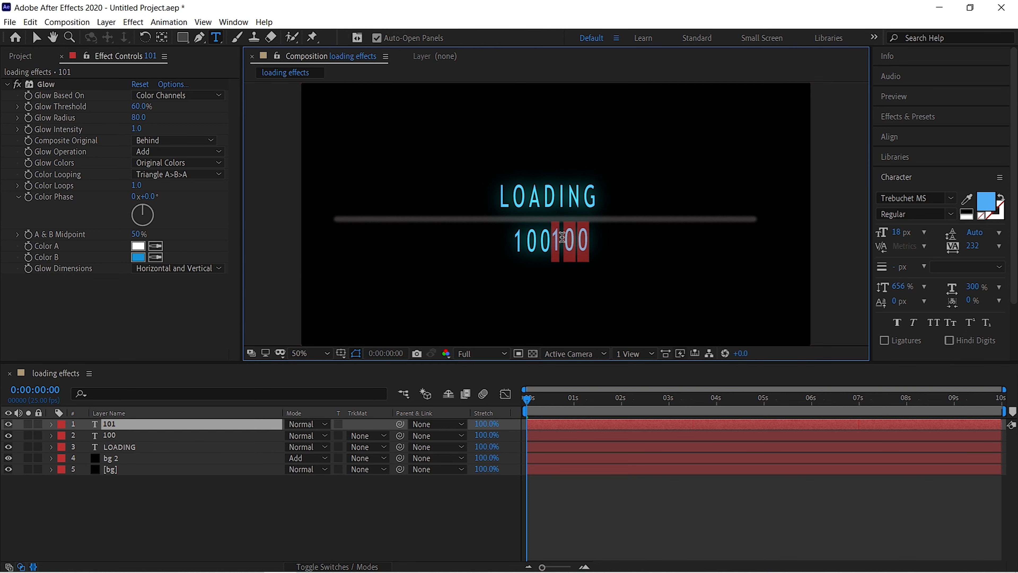
{"action": "type", "text": "%"}
{"action": "key", "text": "Escape"}
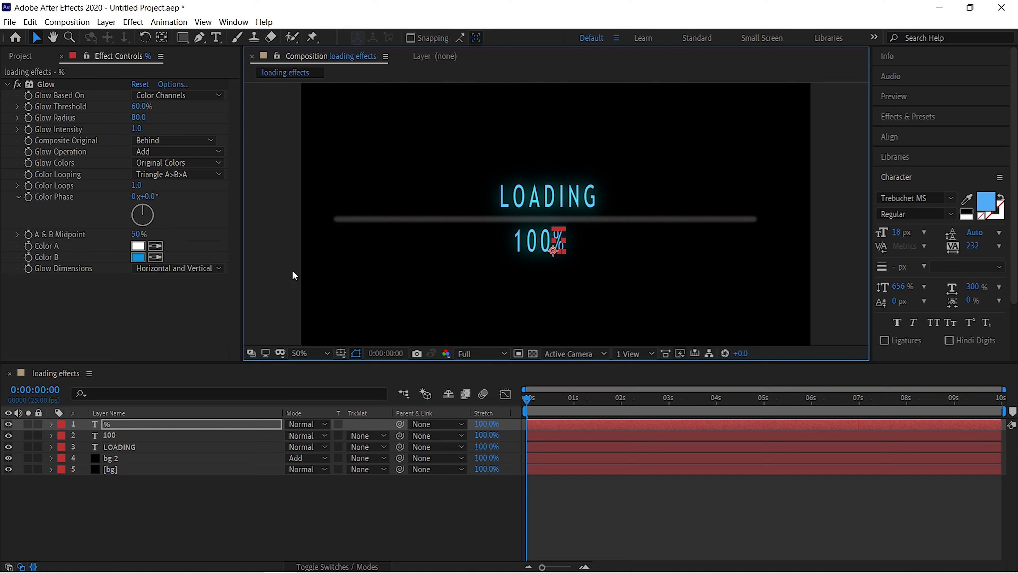
{"action": "left_click", "coordinate": [111, 424], "text": "ctrl"}
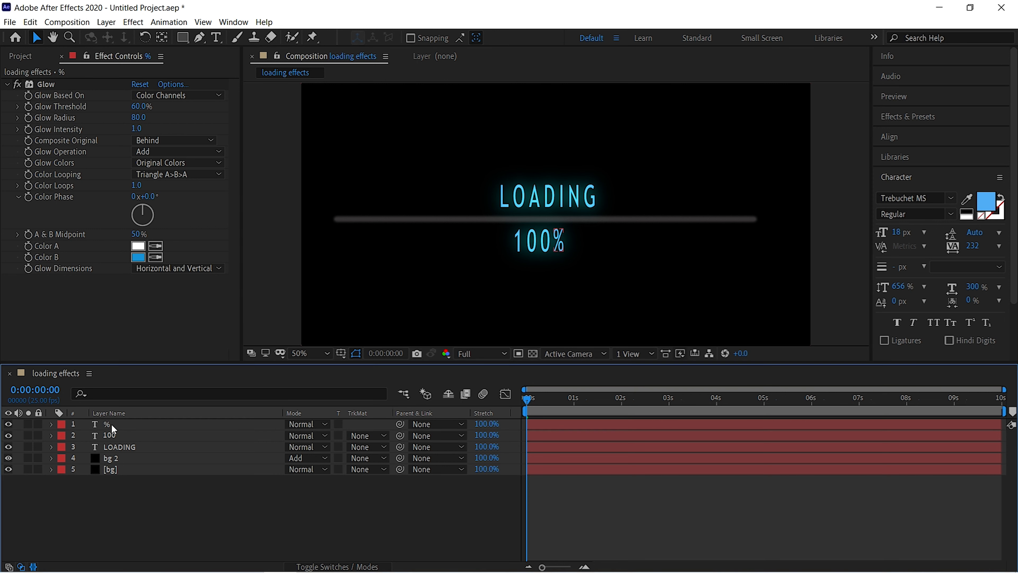
Add an expression to the 100 layer's Source Text and enter Math.round().
{"action": "left_click", "coordinate": [51, 436]}
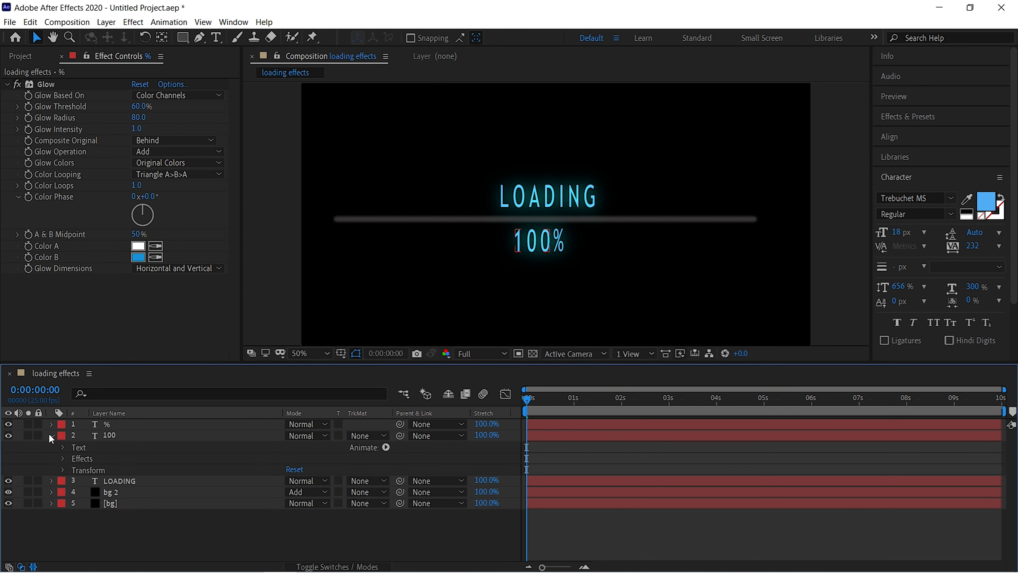
{"action": "left_click", "coordinate": [63, 448]}
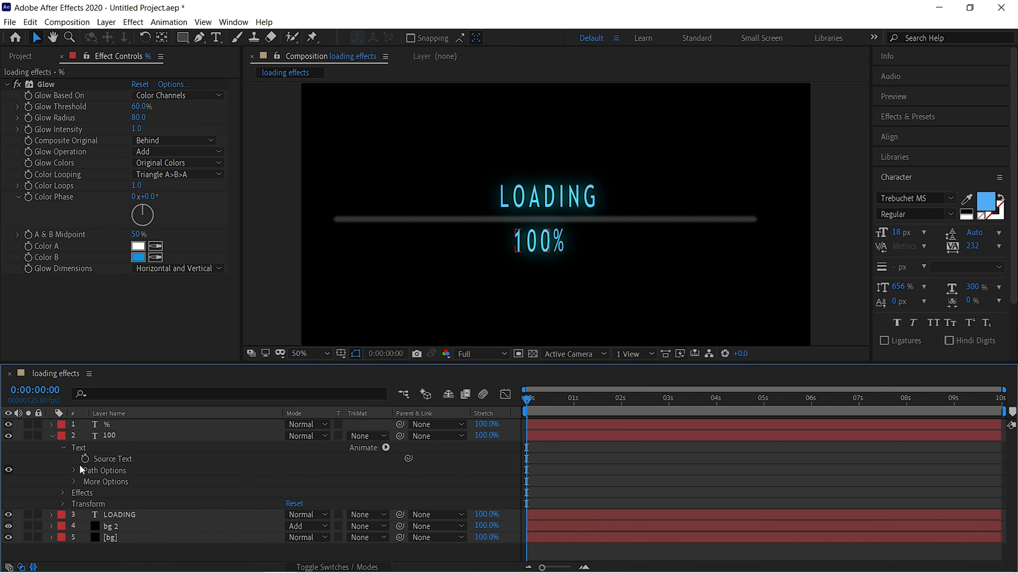
{"action": "key", "text": "alt"}
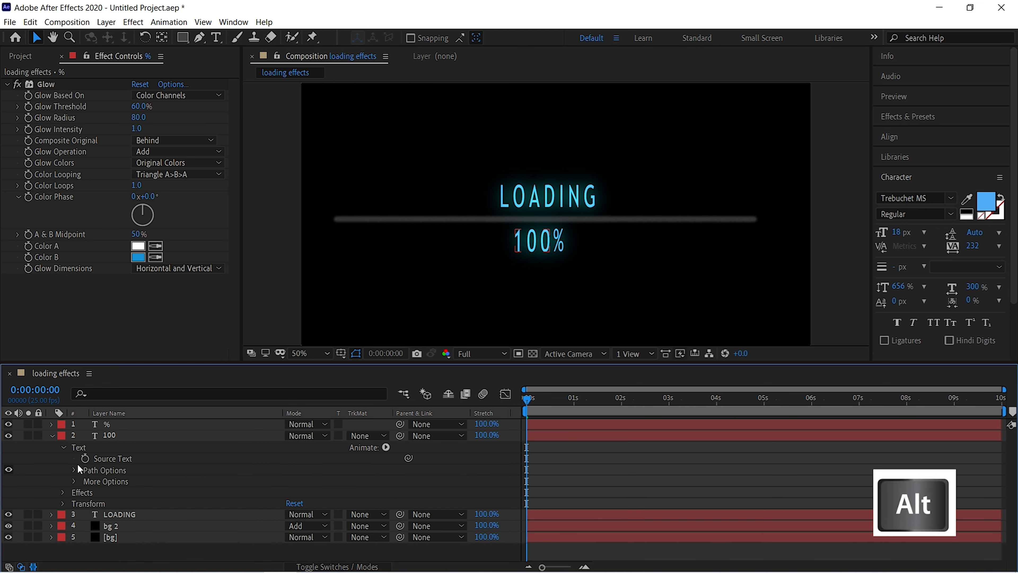
{"action": "left_click", "coordinate": [84, 458], "text": "alt"}
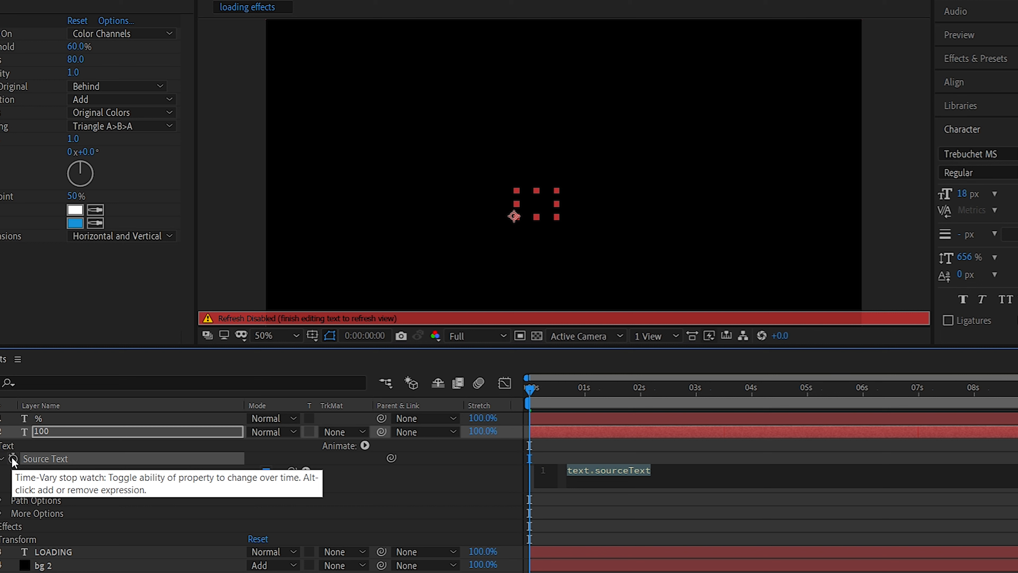
{"action": "type", "text": "Math"}
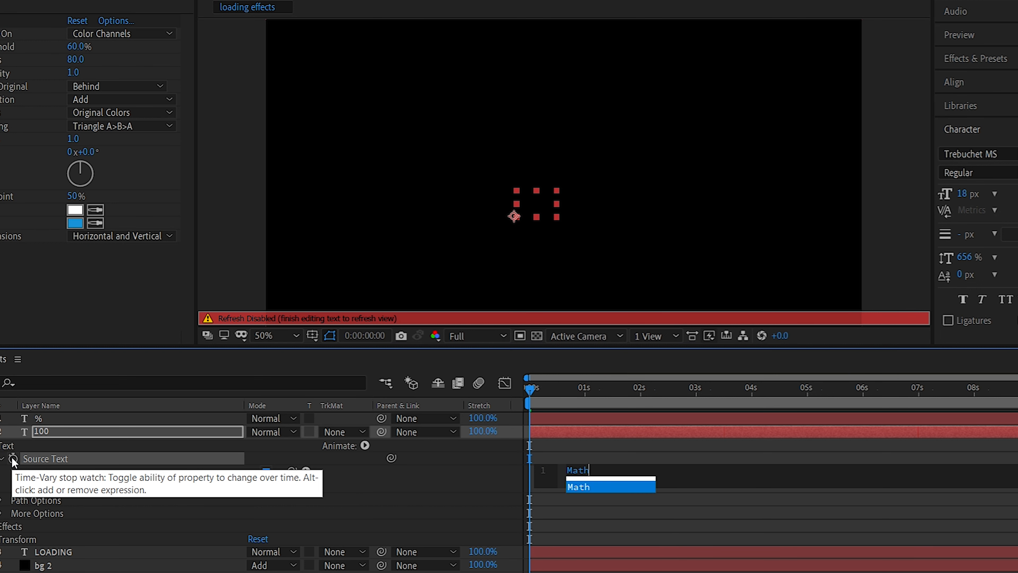
{"action": "type", "text": ".round"}
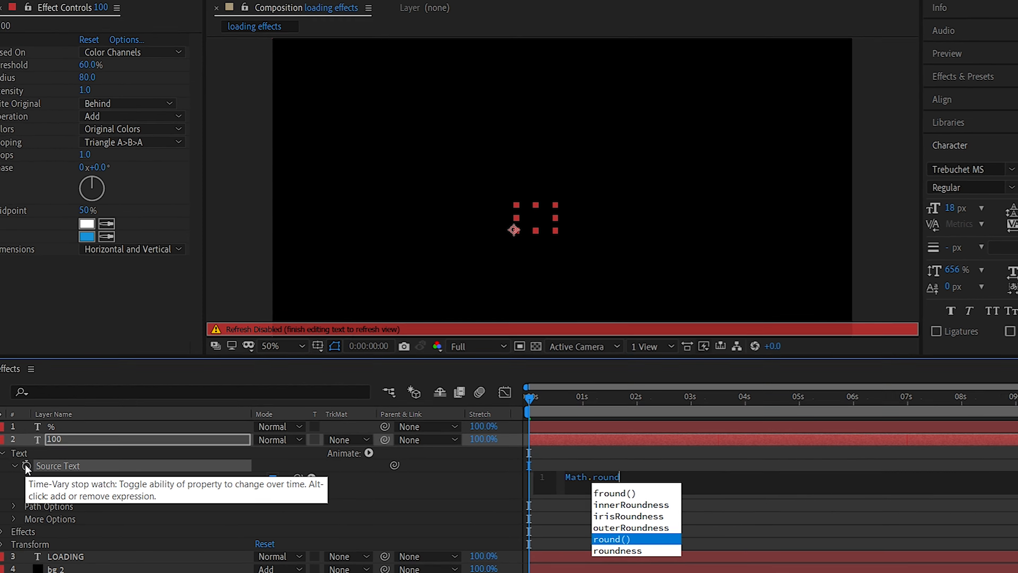
{"action": "key", "text": "Return"}
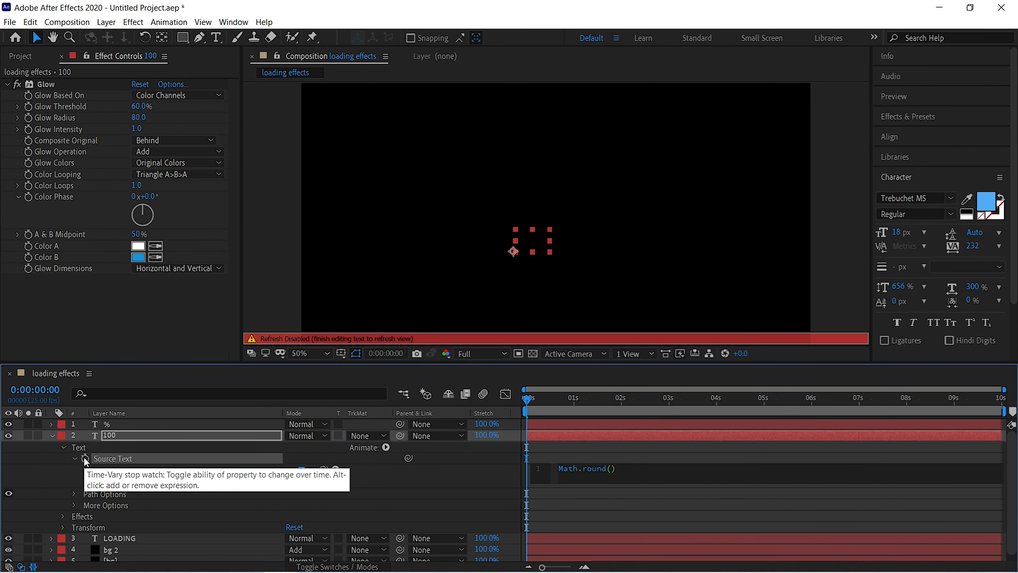
Link the bg 2 layer's Stroke End property inside the Math.round() parentheses of the 100 layer's Source Text expression.
{"action": "left_click", "coordinate": [129, 553]}
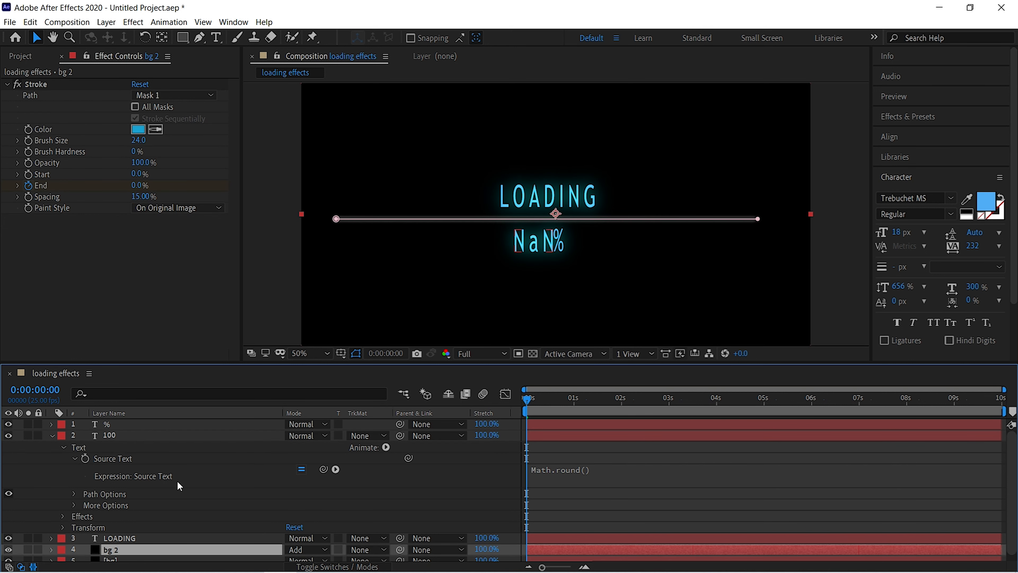
{"action": "left_click", "coordinate": [588, 472]}
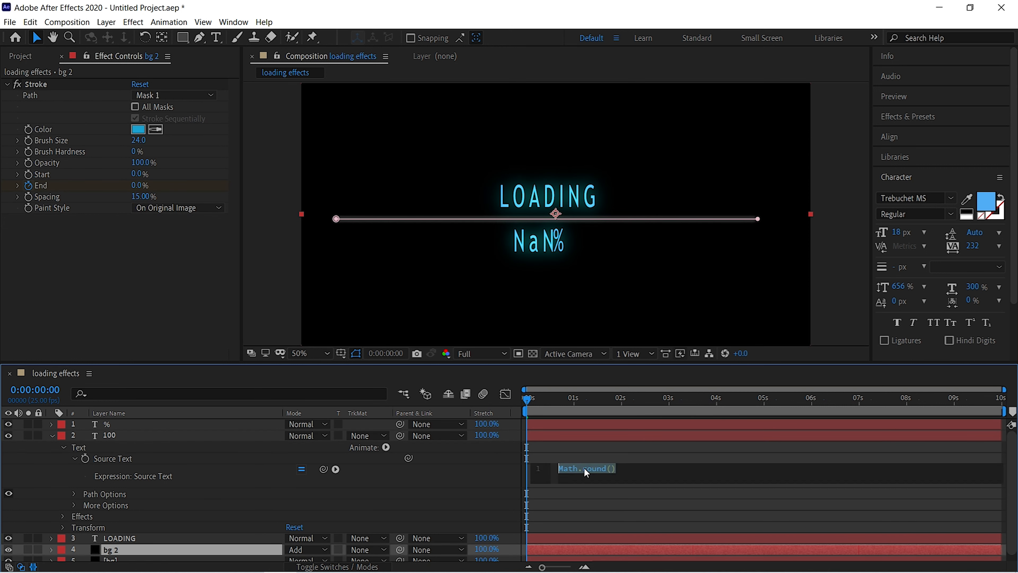
{"action": "left_click", "coordinate": [612, 470]}
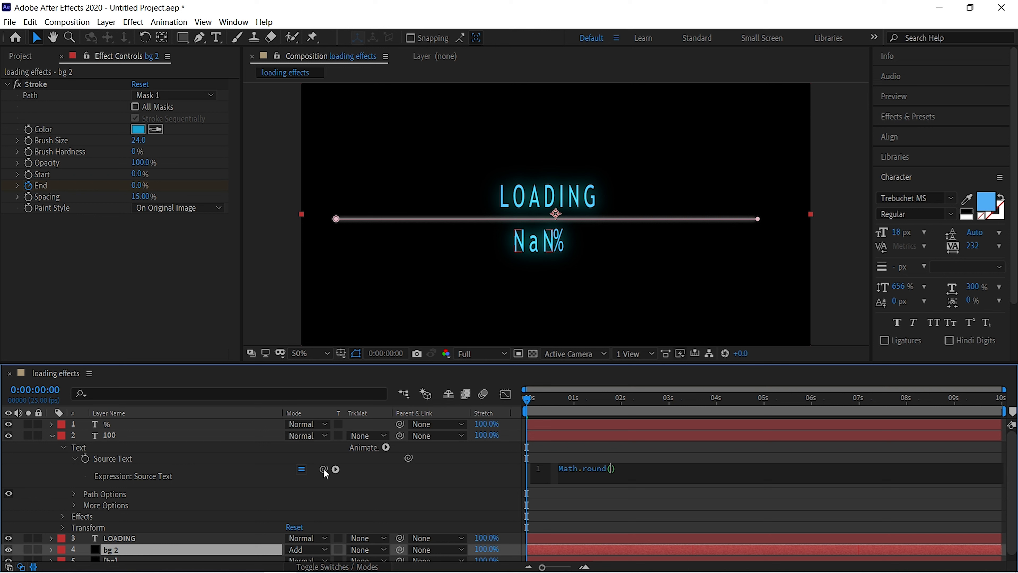
{"action": "mouse_move", "coordinate": [325, 473]}
{"action": "left_mouse_down"}
{"action": "mouse_move", "coordinate": [286, 420]}
{"action": "mouse_move", "coordinate": [34, 193]}
{"action": "mouse_move", "coordinate": [78, 188]}
{"action": "left_mouse_up"}
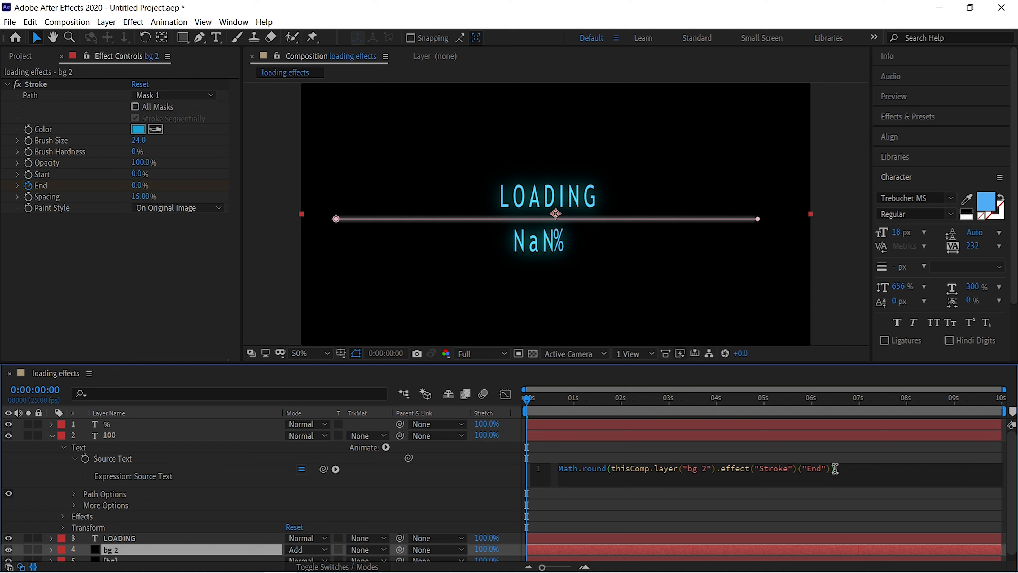
{"action": "left_click", "coordinate": [560, 441]}
Preview the loading bar with its percentage counter and collapse the 100 layer's properties.
{"action": "key", "text": "space"}
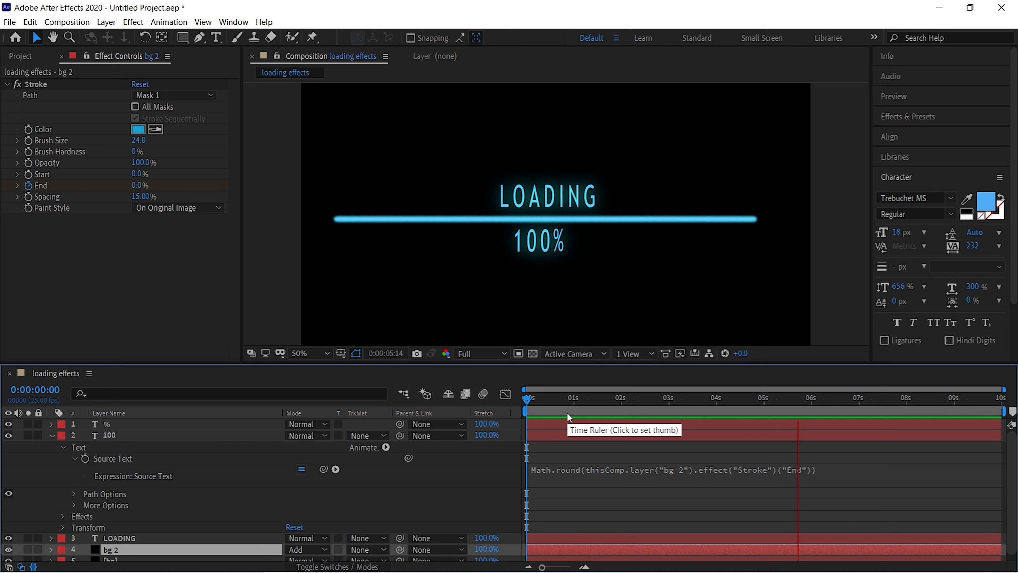
{"action": "key", "text": "space"}
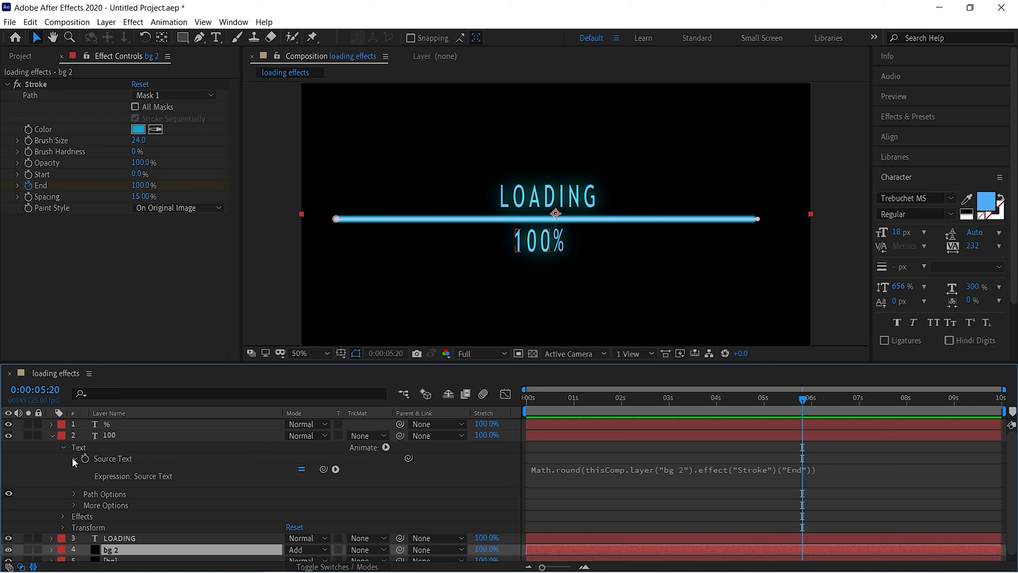
{"action": "left_click", "coordinate": [50, 435]}
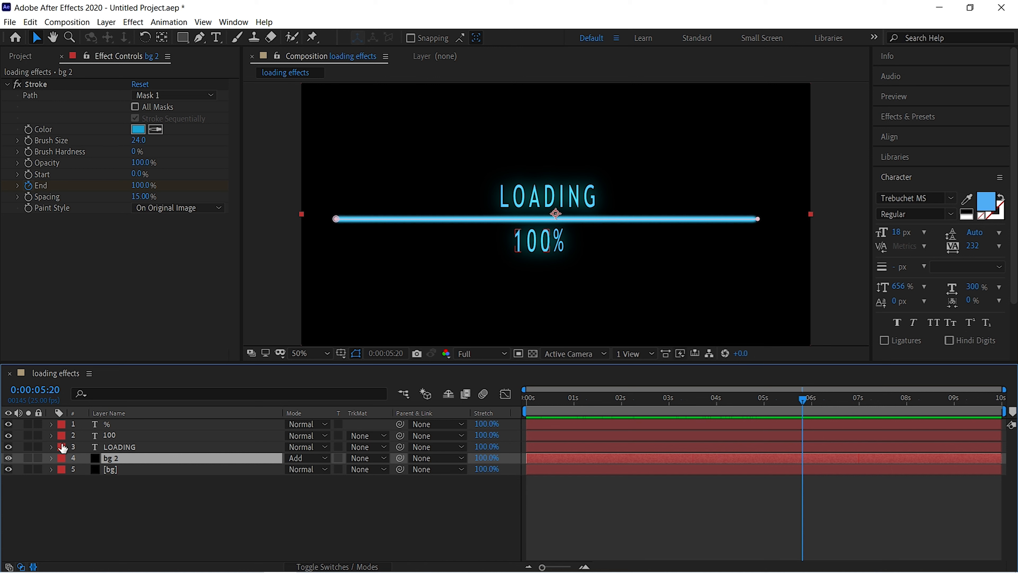
Add a 100% Opacity keyframe to the LOADING layer at 0:00:00:00 and move the playhead to 0:00:00:10.
{"action": "left_click", "coordinate": [121, 444]}
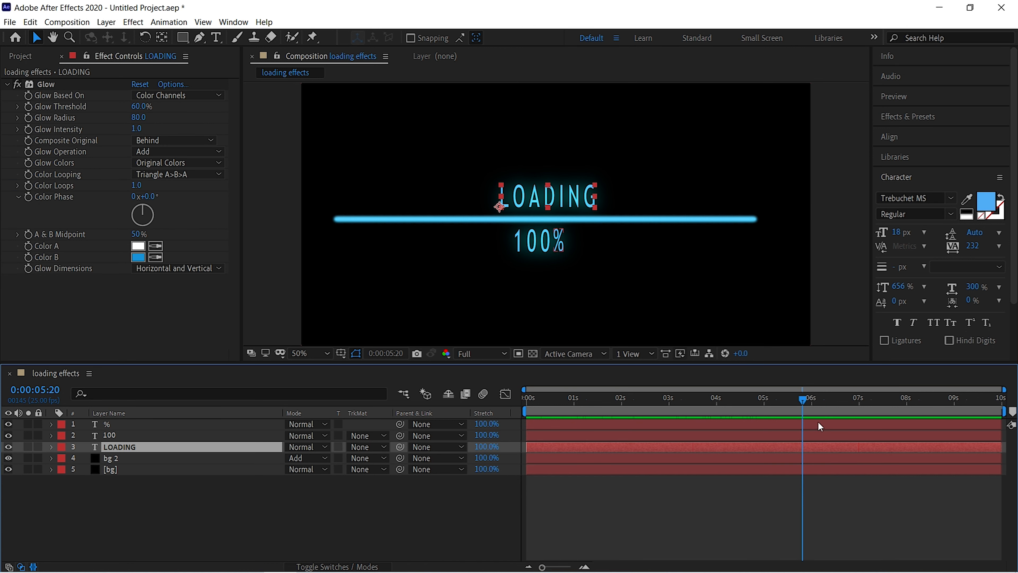
{"action": "left_click_drag", "start_coordinate": [801, 403], "coordinate": [487, 402]}
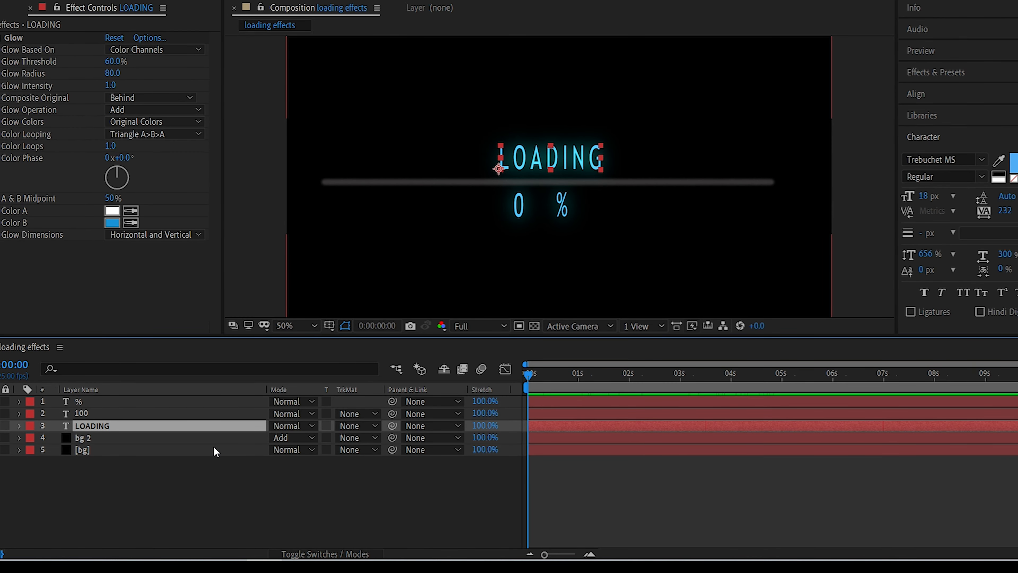
{"action": "key", "text": "t"}
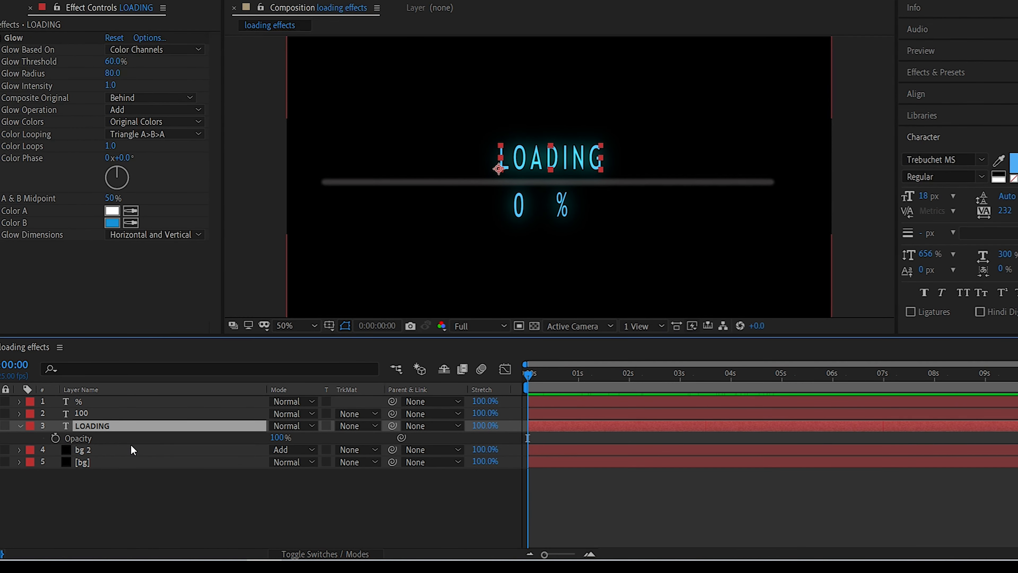
{"action": "left_click", "coordinate": [56, 438]}
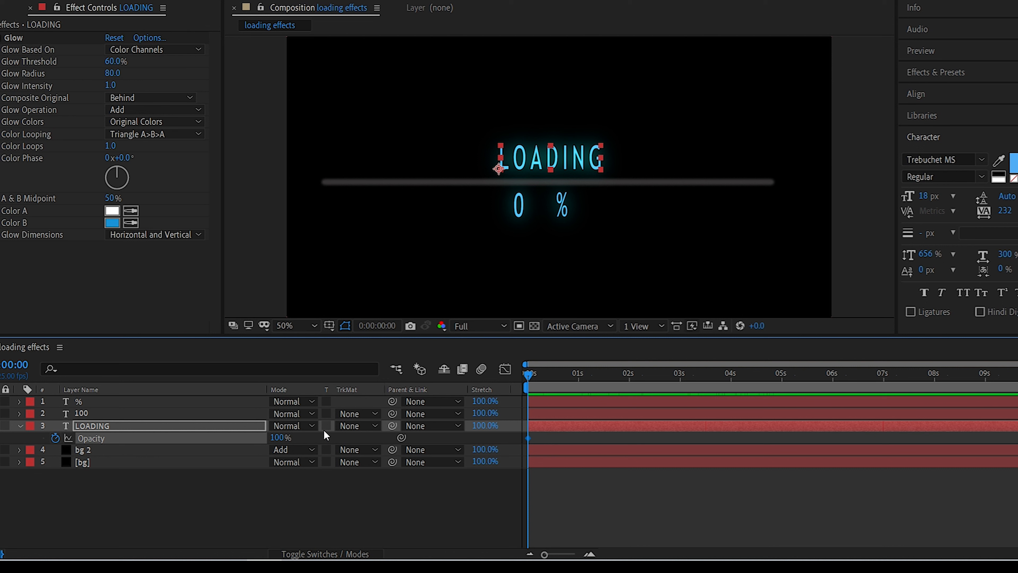
{"action": "key", "text": "shift+Page_Down"}
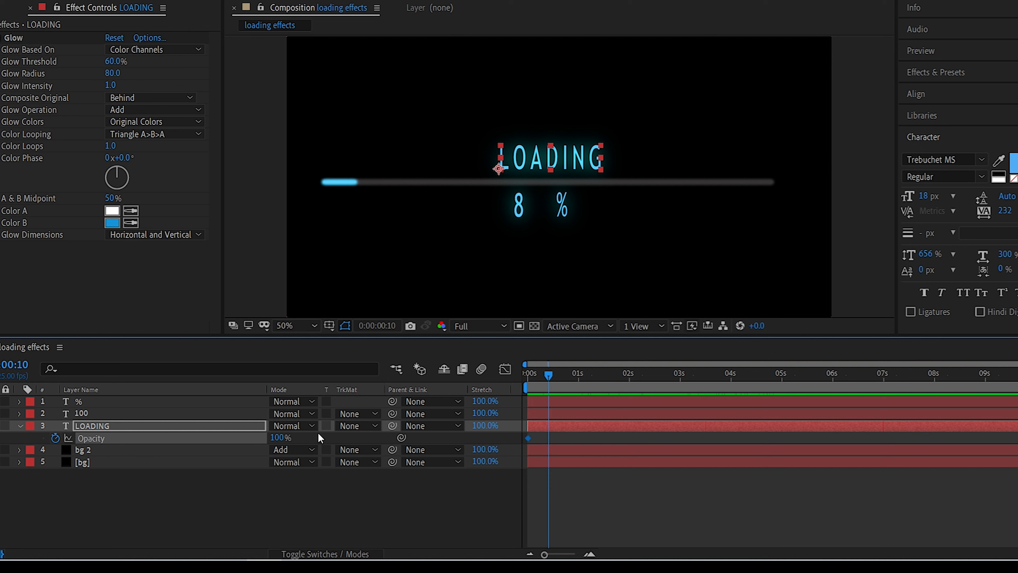
Keyframe the LOADING layer's Opacity at 0% at 0:00:00:10 and 100% at 0:00:00:20.
{"action": "left_click", "coordinate": [277, 442]}
{"action": "type", "text": "0"}
{"action": "left_click", "coordinate": [259, 508]}
{"action": "key", "text": "shift+Page_Down"}
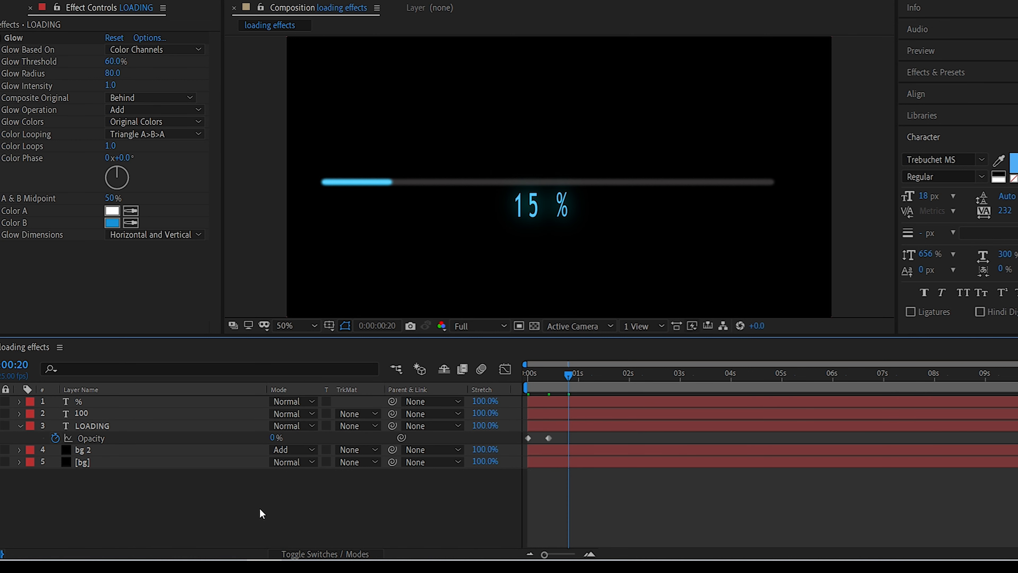
{"action": "left_click", "coordinate": [272, 439]}
{"action": "type", "text": "100"}
{"action": "left_click", "coordinate": [245, 484]}
{"action": "key", "text": "Return"}
{"action": "key", "text": "shift+Page_Down"}
Alternate 0% and 100% Opacity keyframes on the LOADING layer every 10 frames through 0:00:04:20.
{"action": "left_click", "coordinate": [280, 437]}
{"action": "type", "text": "0"}
{"action": "key", "text": "shift+Page_Down"}
{"action": "type", "text": "100"}
{"action": "key", "text": "shift+Page_Down"}
{"action": "key", "text": "shift+Page_Down"}
{"action": "key", "text": "shift+Page_Down"}
{"action": "left_click", "coordinate": [282, 437]}
{"action": "type", "text": "0"}
{"action": "left_click", "coordinate": [225, 517]}
{"action": "key", "text": "shift+Page_Down"}
{"action": "left_click", "coordinate": [274, 437]}
{"action": "type", "text": "100"}
{"action": "left_click", "coordinate": [225, 516]}
Keyframe the LOADING layer's Opacity at 0% at 0:00:05:05 and 100% at 0:00:05:15.
{"action": "key", "text": "shift+Page_Down"}
{"action": "left_click", "coordinate": [279, 438]}
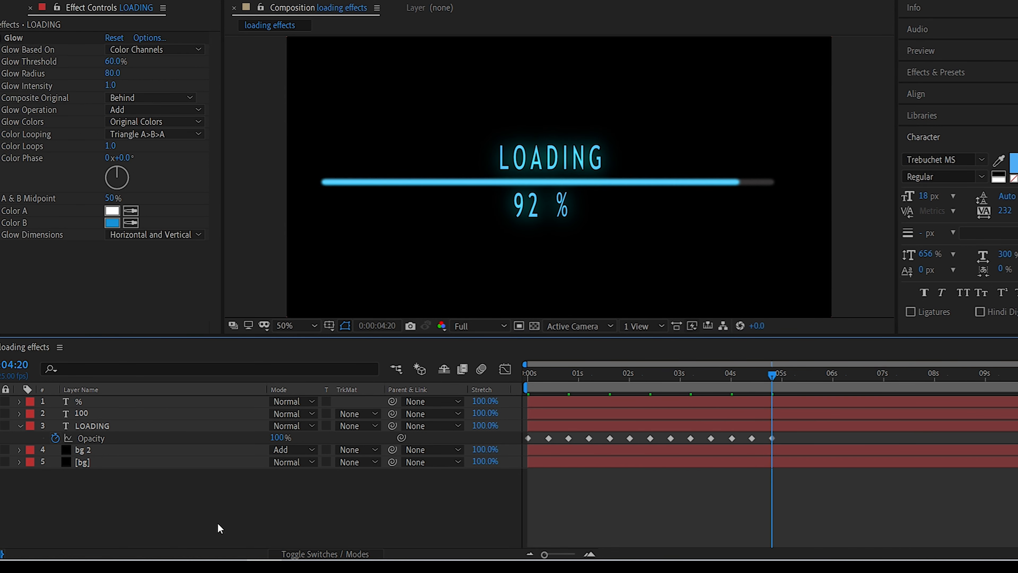
{"action": "key", "text": "shift+Page_Down"}
{"action": "left_click", "coordinate": [277, 437]}
{"action": "type", "text": "0"}
{"action": "left_click", "coordinate": [220, 518]}
{"action": "key", "text": "shift+Page_Down"}
{"action": "left_click", "coordinate": [275, 438]}
{"action": "type", "text": "100"}
{"action": "left_click", "coordinate": [227, 520]}
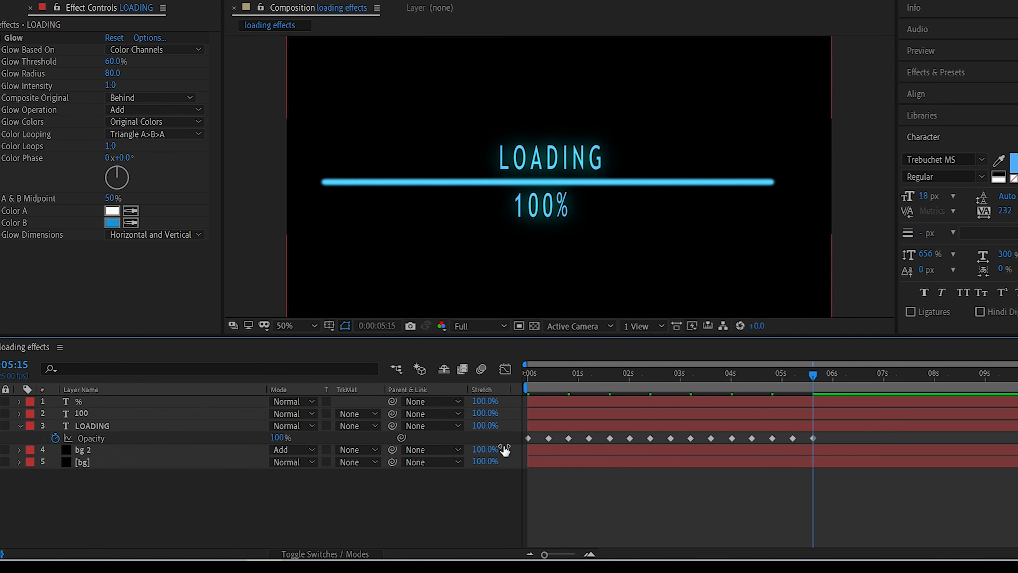
Return the playhead to 0:00:00:00 and add the expression loopOut("pingpong") to the LOADING layer's Opacity.
{"action": "left_click_drag", "start_coordinate": [812, 374], "coordinate": [468, 368]}
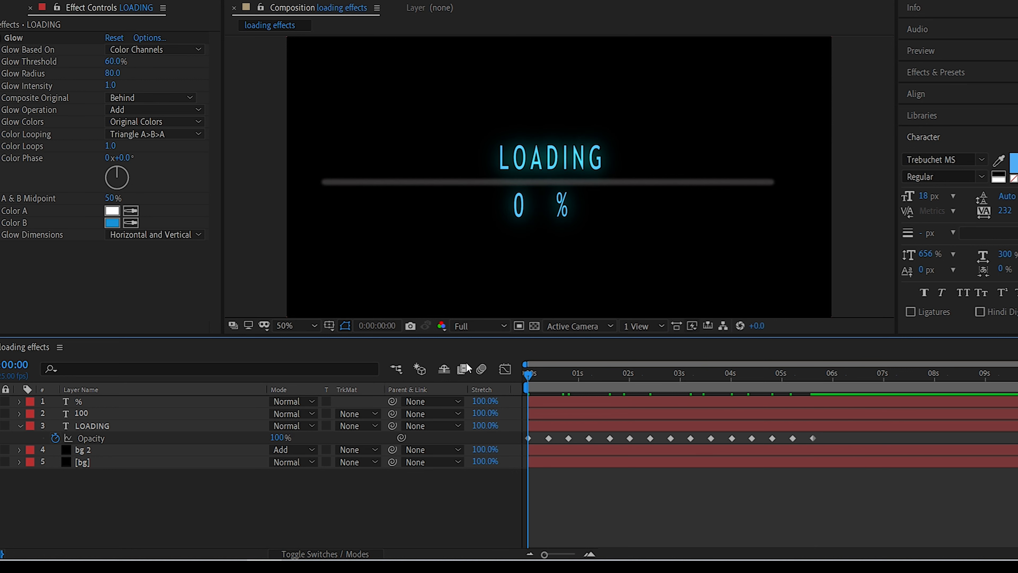
{"action": "left_click", "coordinate": [55, 438], "text": "alt"}
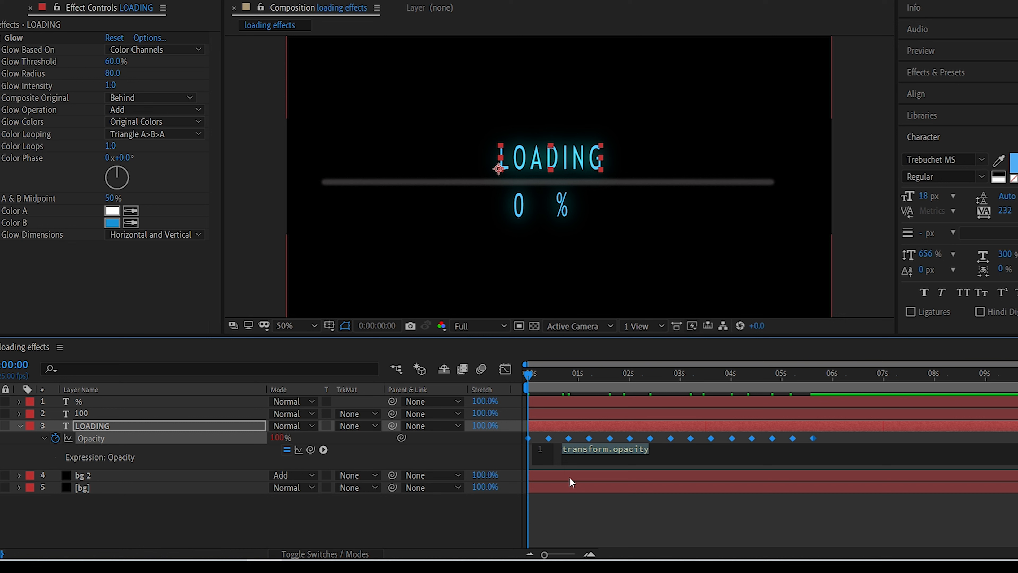
{"action": "type", "text": "loop"}
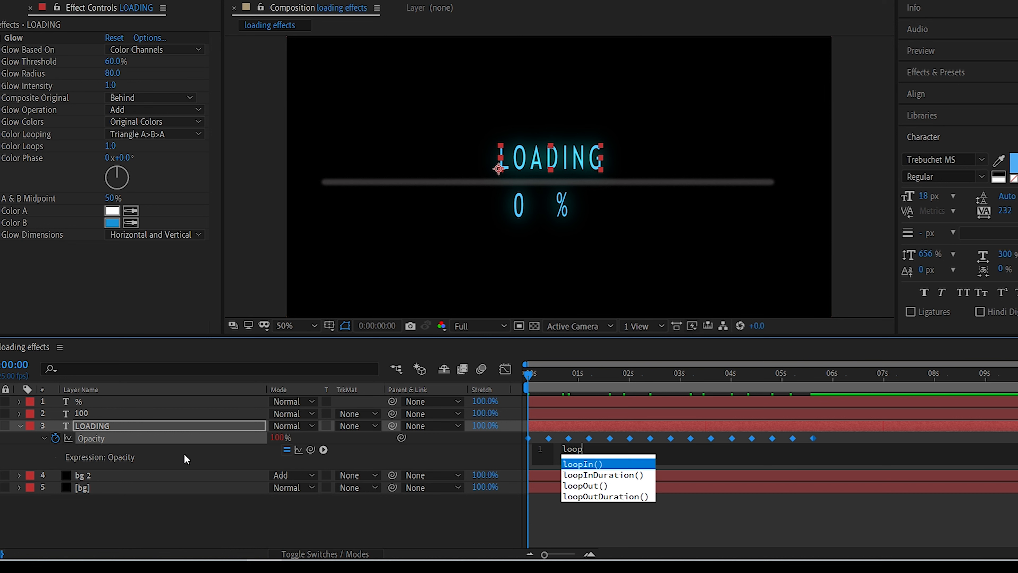
{"action": "double_click", "coordinate": [591, 484]}
{"action": "type", "text": "\"pingpong"}
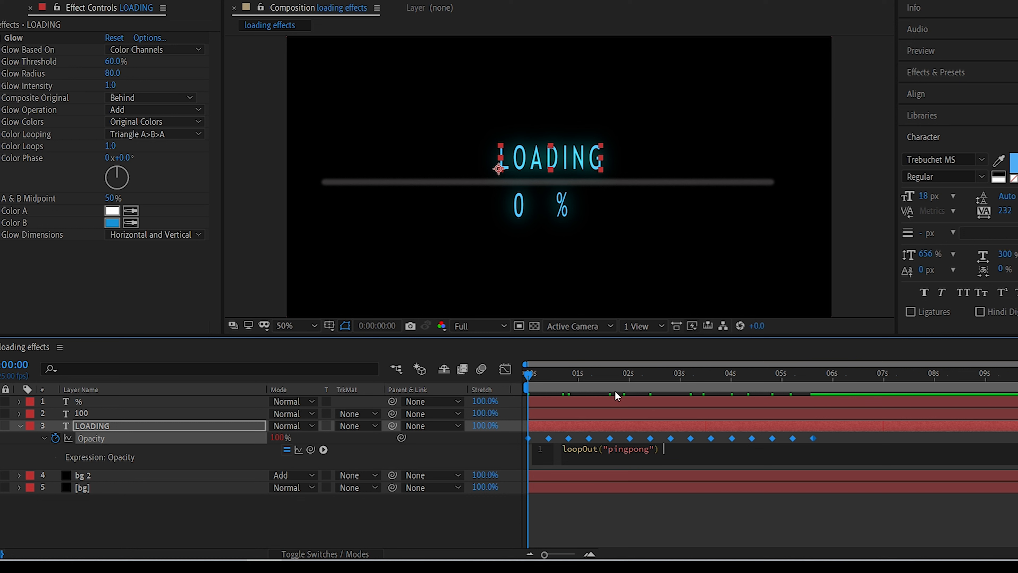
{"action": "left_click", "coordinate": [571, 359]}
Preview the flashing LOADING text together with the loading bar and return the playhead to 0:00:00:00.
{"action": "key", "text": "space"}
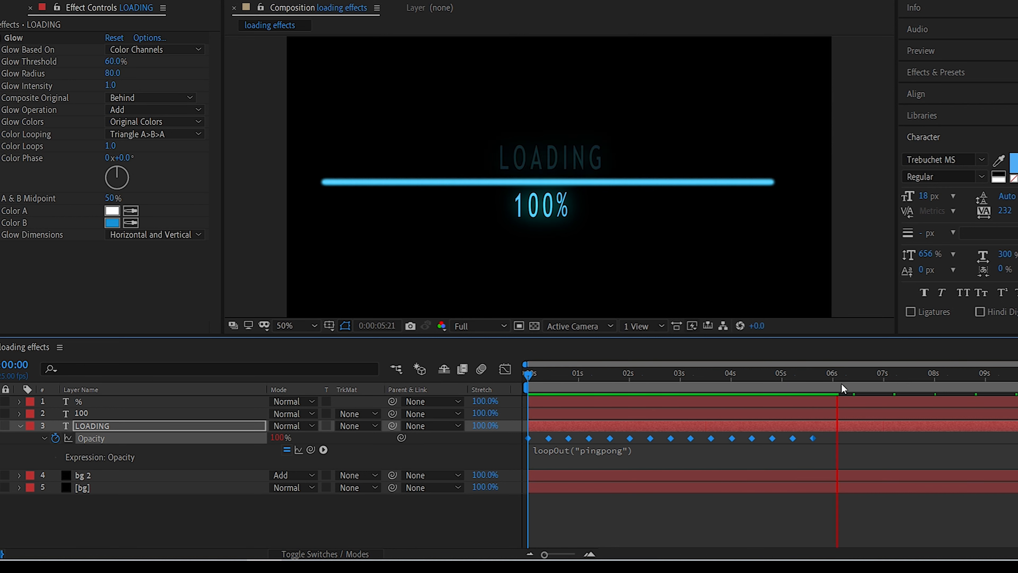
{"action": "key", "text": "space"}
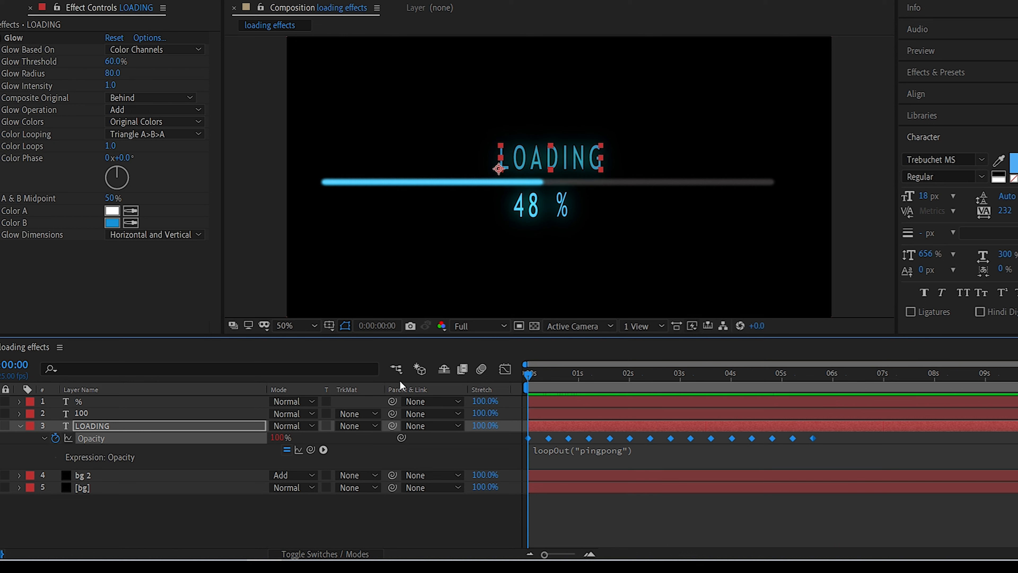
{"action": "left_click_drag", "start_coordinate": [846, 375], "coordinate": [503, 355]}
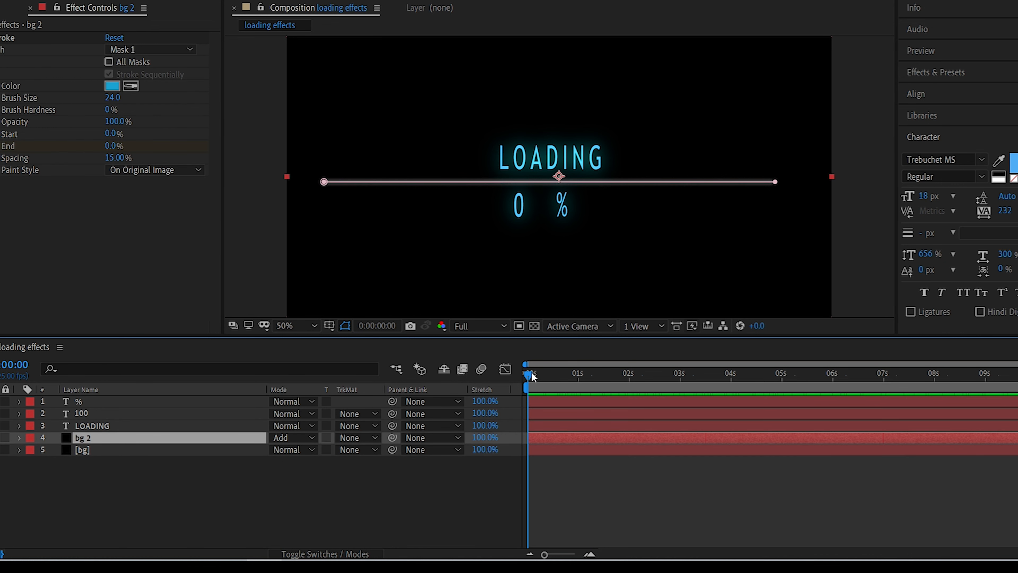
Set the bg 2 layer's Stroke End to 20% at 0:00:00:15.
{"action": "left_click_drag", "start_coordinate": [532, 376], "coordinate": [568, 380]}
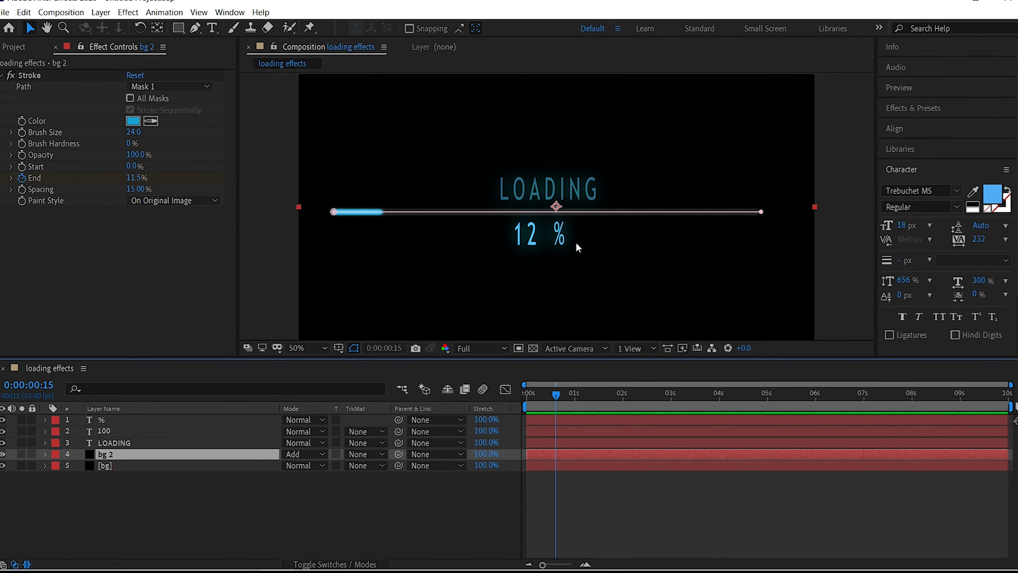
{"action": "left_click", "coordinate": [137, 178]}
{"action": "type", "text": "2"}
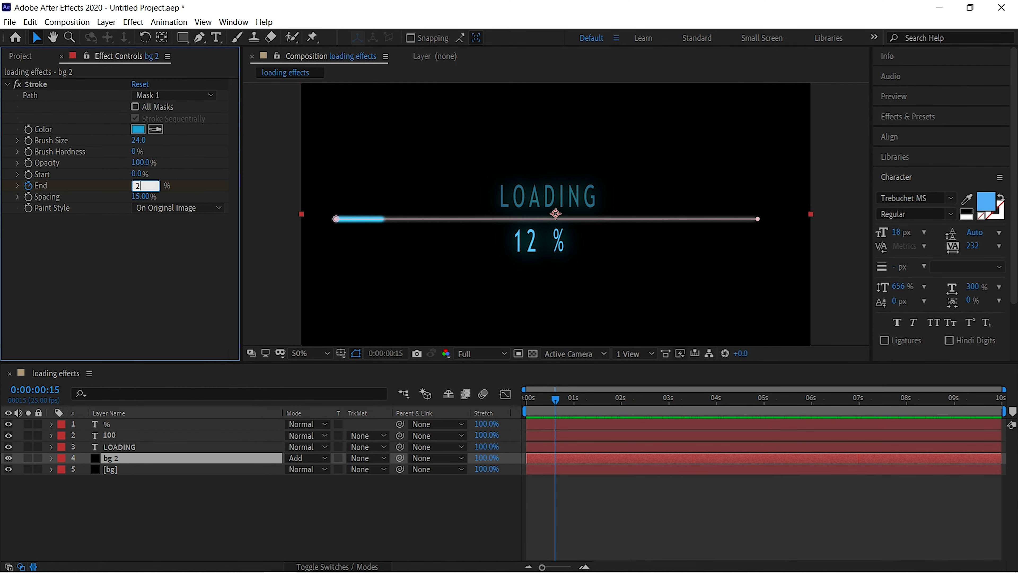
{"action": "type", "text": "0"}
{"action": "key", "text": "Return"}
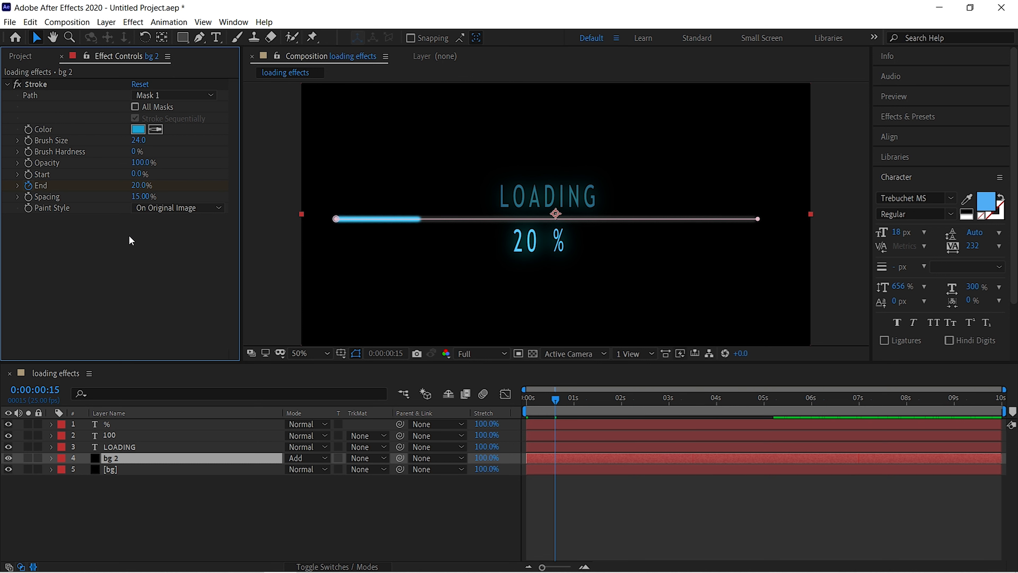
Set the bg 2 layer's Stroke End to 30% at 0:00:01:10.
{"action": "left_click", "coordinate": [594, 402]}
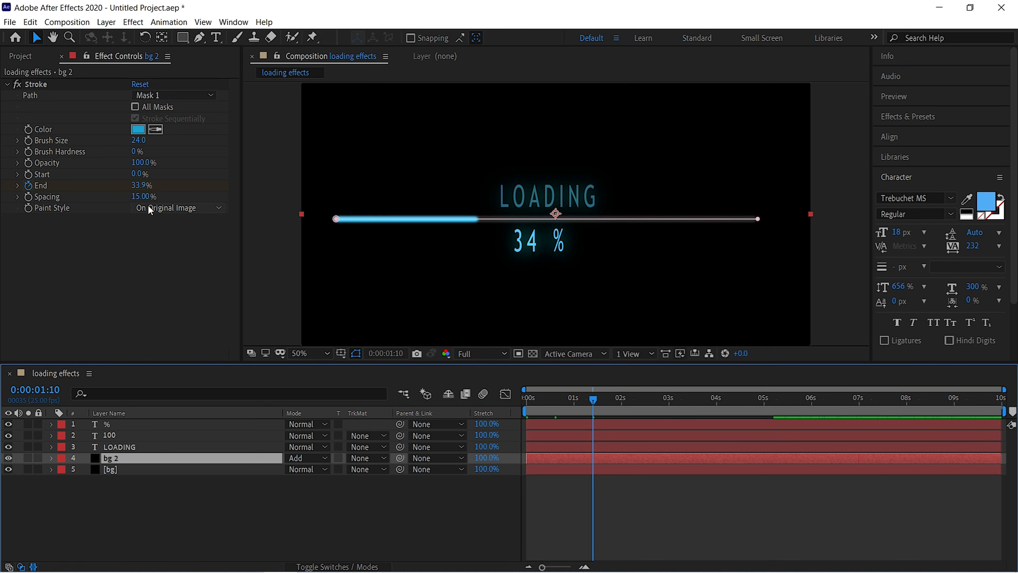
{"action": "left_click", "coordinate": [136, 187]}
{"action": "type", "text": "30"}
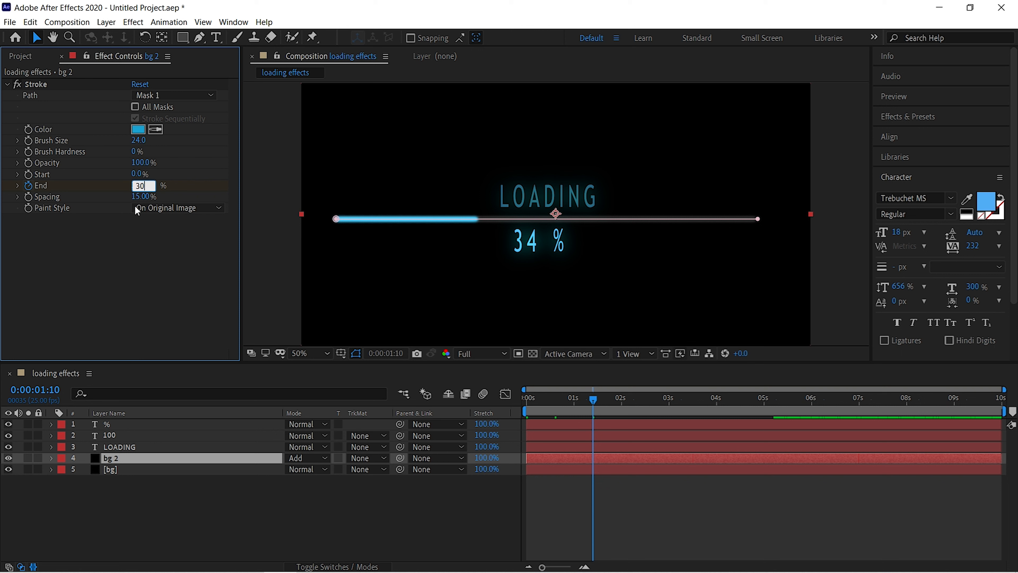
{"action": "key", "text": "Return"}
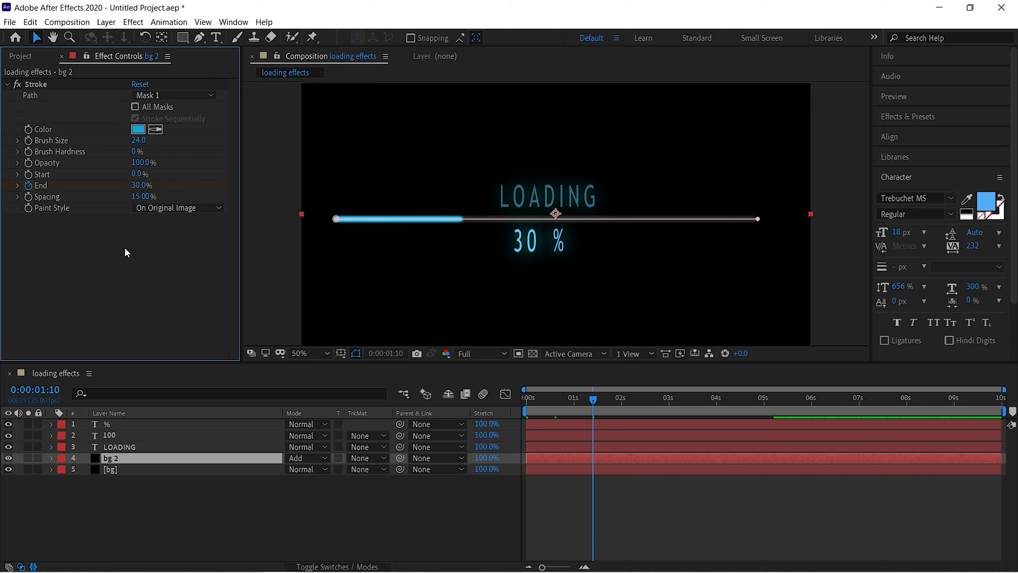
Set the bg 2 layer's Stroke End to 97% just after the four-second mark and return the playhead to 0:00:00:00.
{"action": "key", "text": "space"}
{"action": "left_click", "coordinate": [144, 186]}
{"action": "left_click_drag", "start_coordinate": [724, 400], "coordinate": [423, 380]}
{"action": "left_click", "coordinate": [140, 185]}
{"action": "type", "text": "97"}
{"action": "key", "text": "Return"}
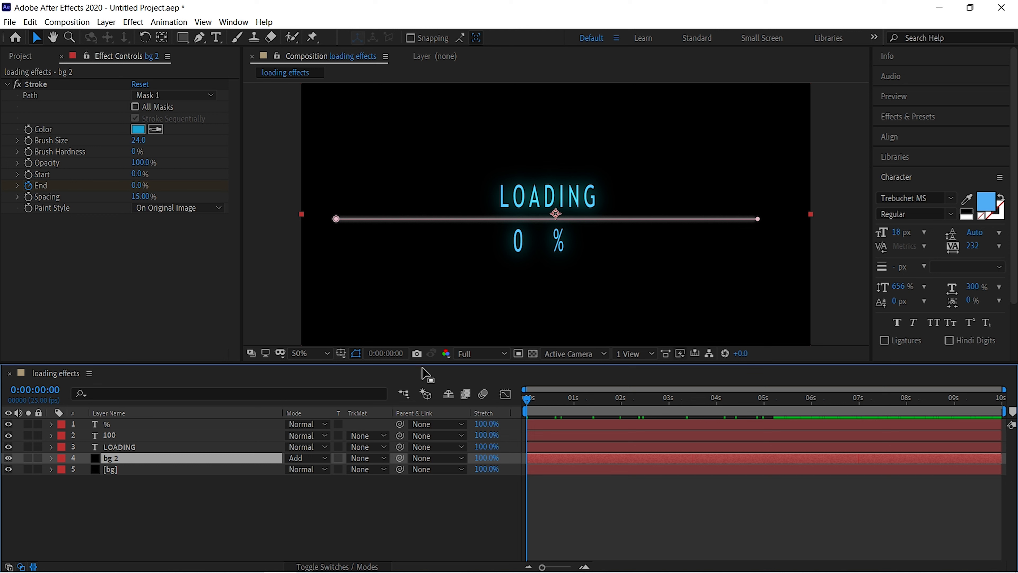
Preview the finished loading bar animation with its uneven fill speed from the start of the composition.
{"action": "key", "text": "space"}
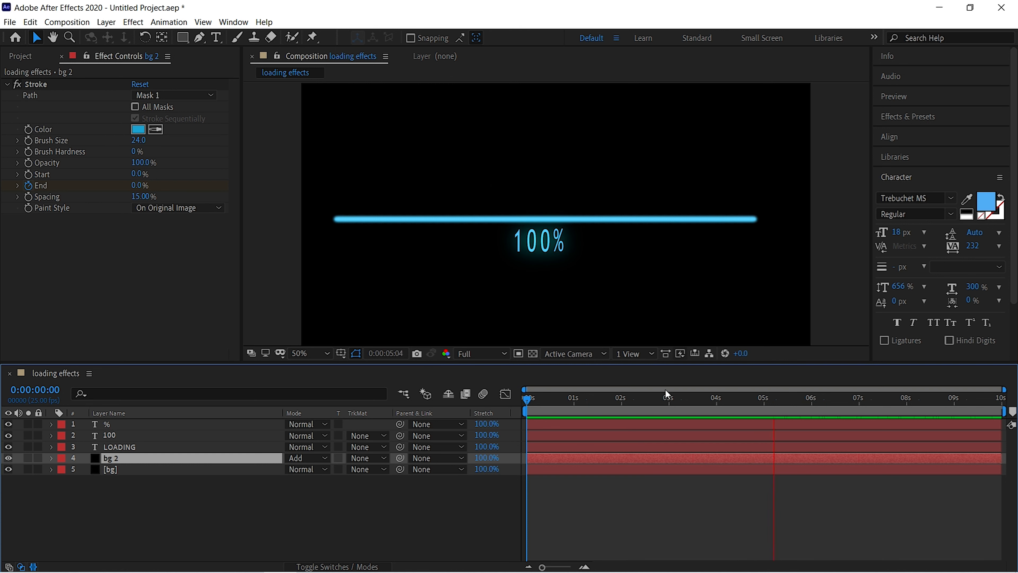
{"action": "left_click", "coordinate": [858, 403]}
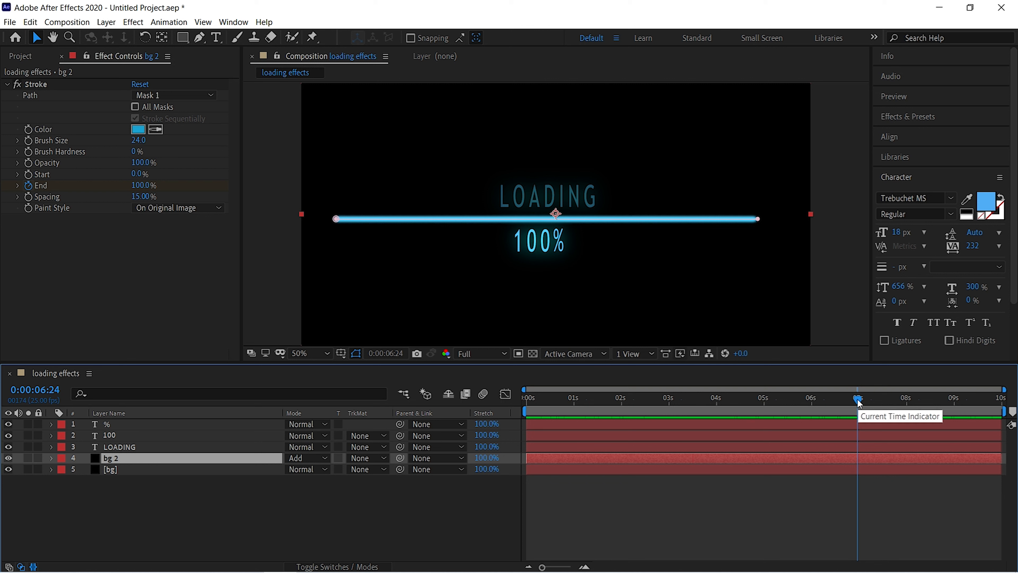
{"action": "mouse_move", "coordinate": [858, 401]}
{"action": "left_mouse_down"}
{"action": "mouse_move", "coordinate": [740, 404]}
{"action": "mouse_move", "coordinate": [408, 369]}
{"action": "left_mouse_up"}
{"action": "key", "text": "space"}
{"action": "key", "text": "space"}
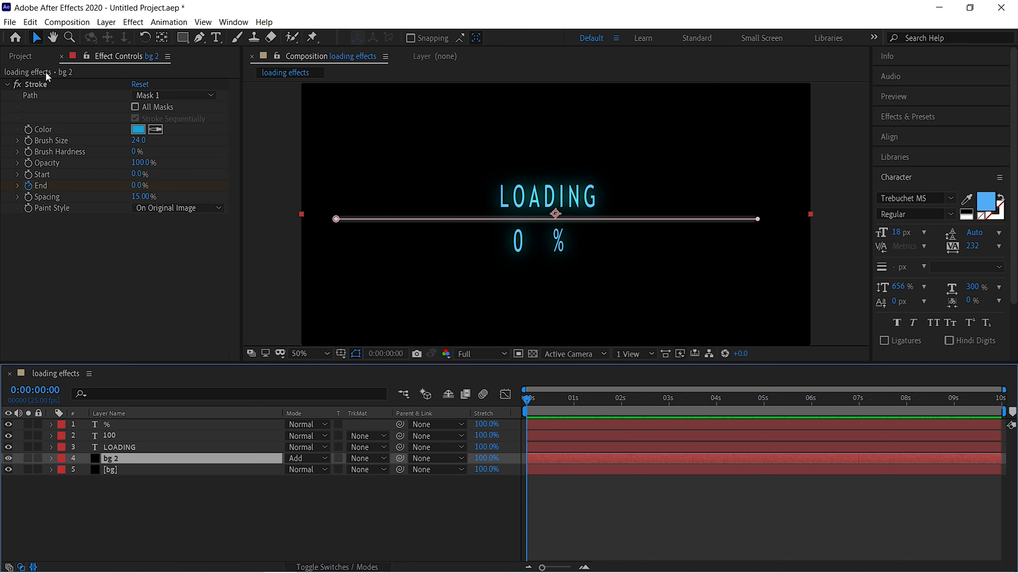
{"action": "left_click", "coordinate": [10, 22]}
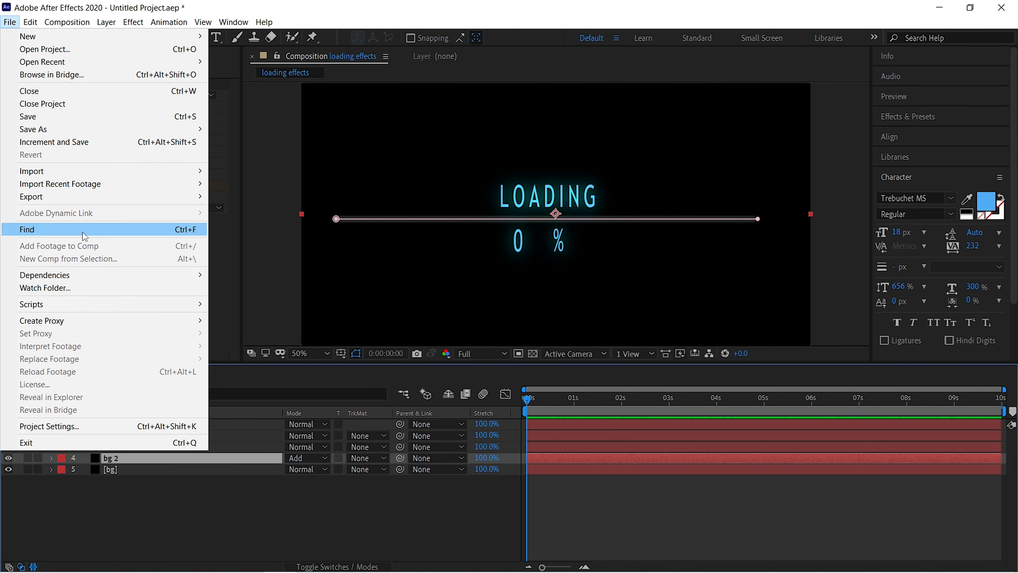
{"action": "mouse_move", "coordinate": [54, 192]}
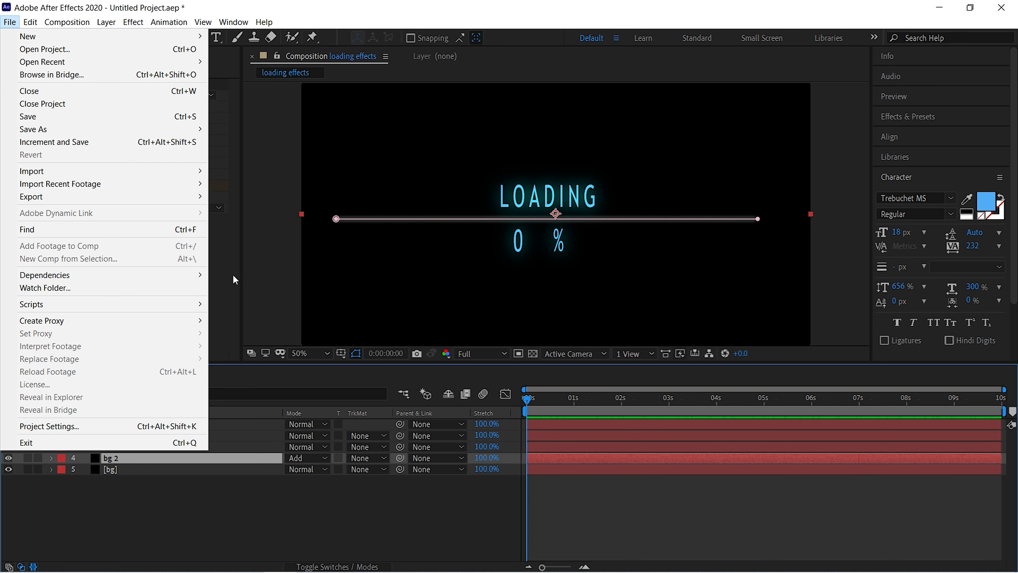
{"action": "left_click", "coordinate": [228, 263]}
{"action": "left_click", "coordinate": [383, 152]}
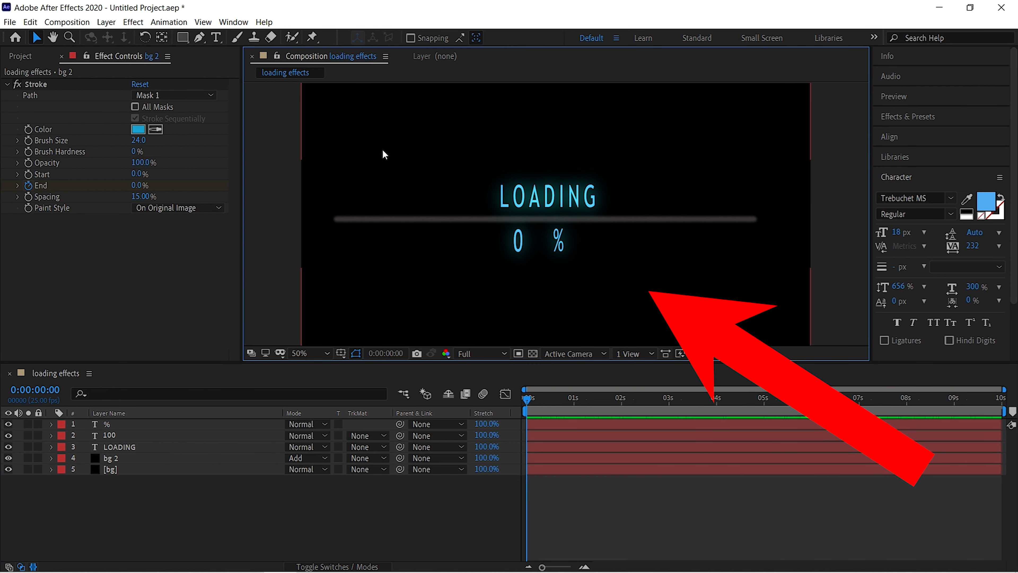